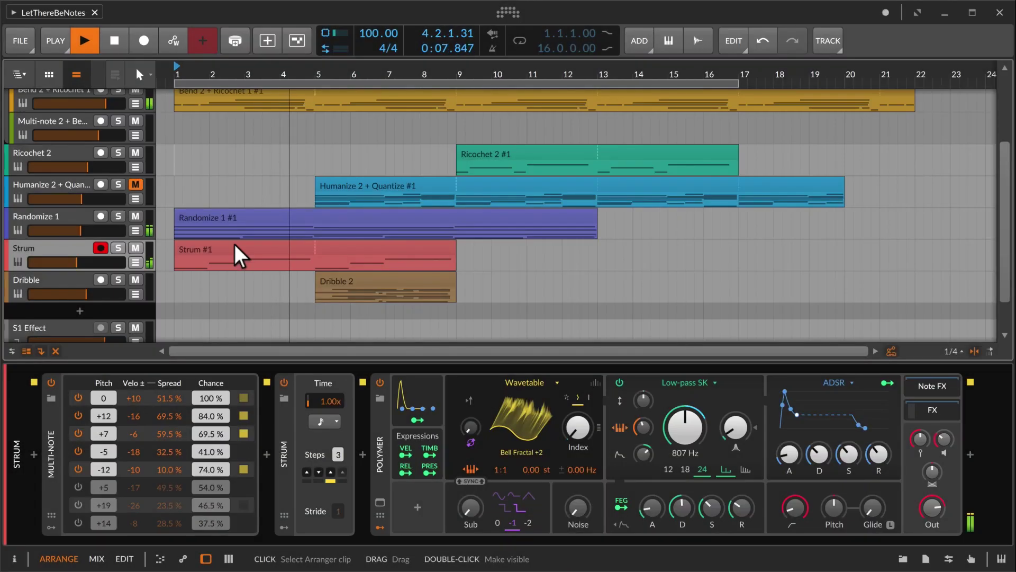
- Browse the Note FX devices in the browser to reach the hi-hat Note Repeats clip
left_click(82, 311)
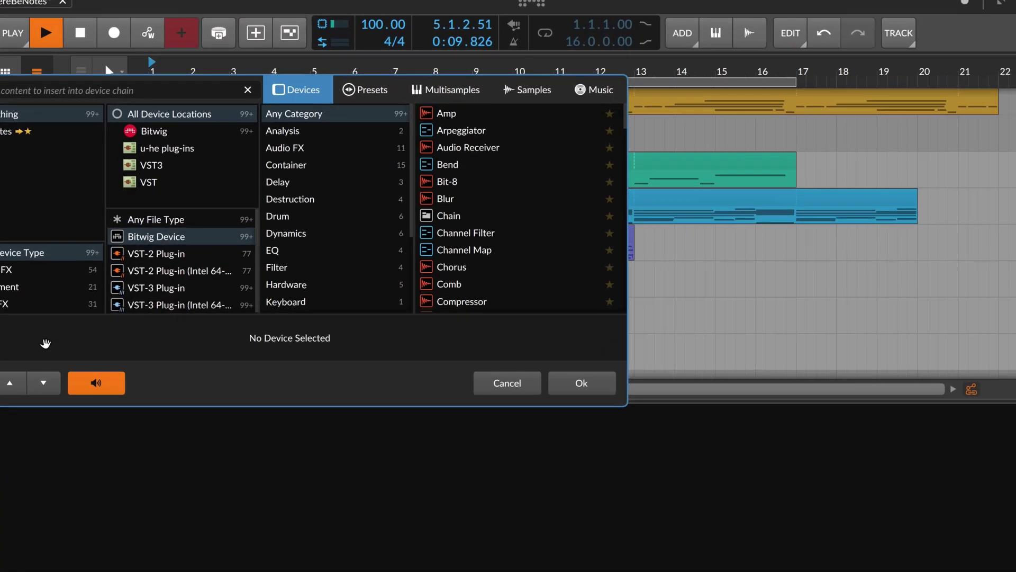
scroll(322, 217, "down", 2)
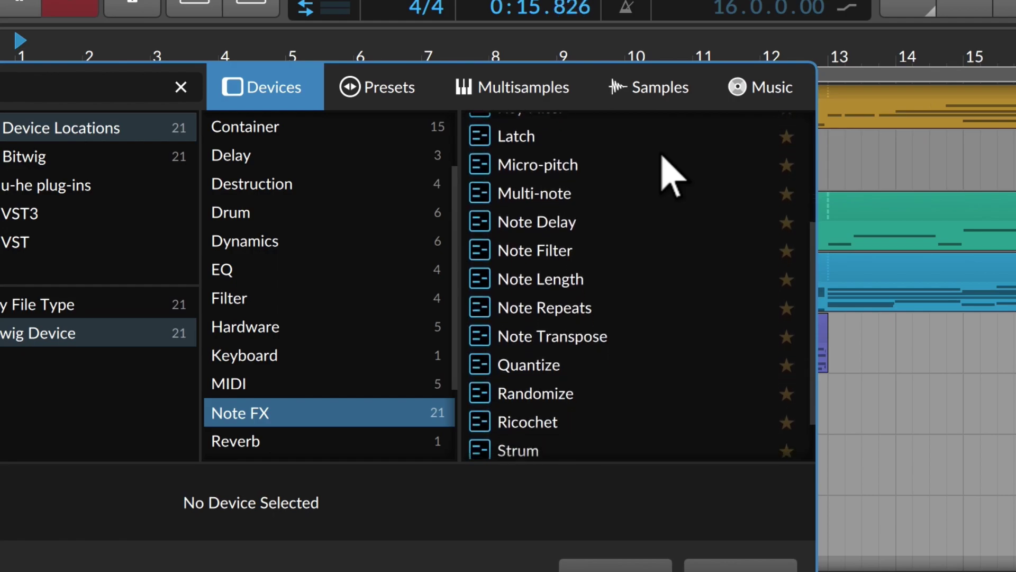
scroll(673, 175, "down", 2)
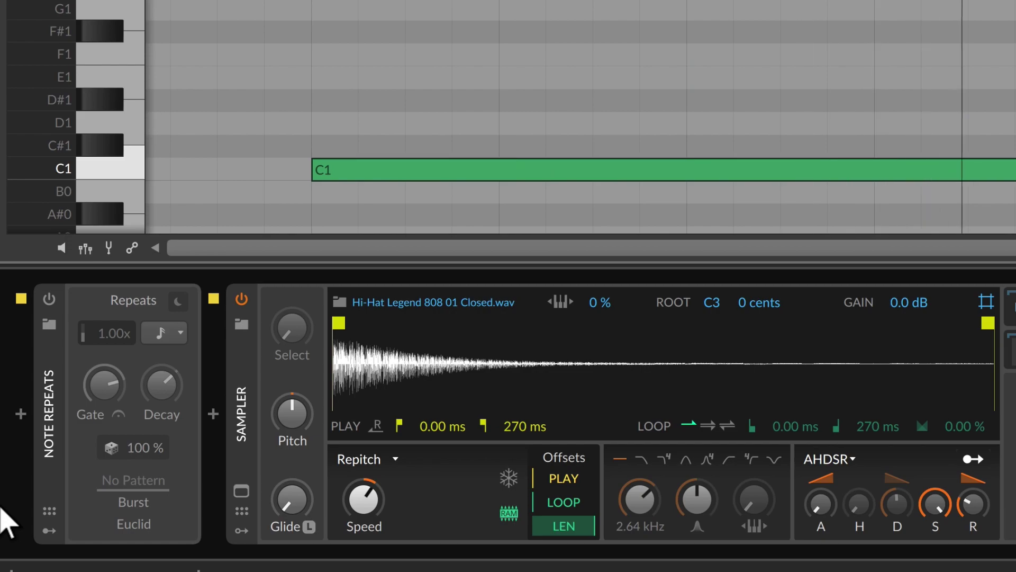
- Power on Note Repeats and try other rates before returning to 1.00x
left_click(49, 300)
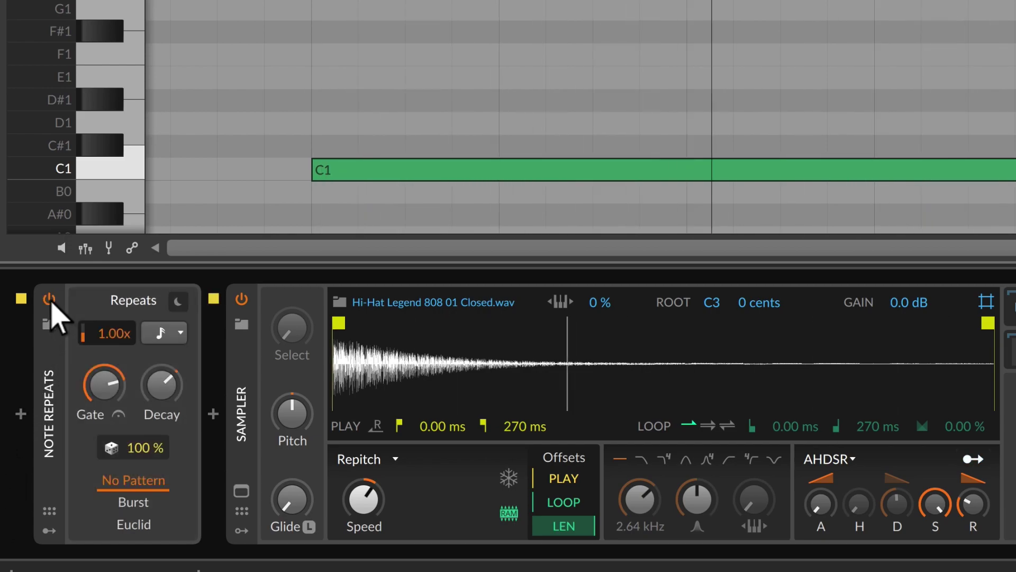
mouse_move(106, 337)
left_mouse_down()
mouse_move(95, 330)
mouse_move(95, 360)
mouse_move(96, 339)
left_mouse_up()
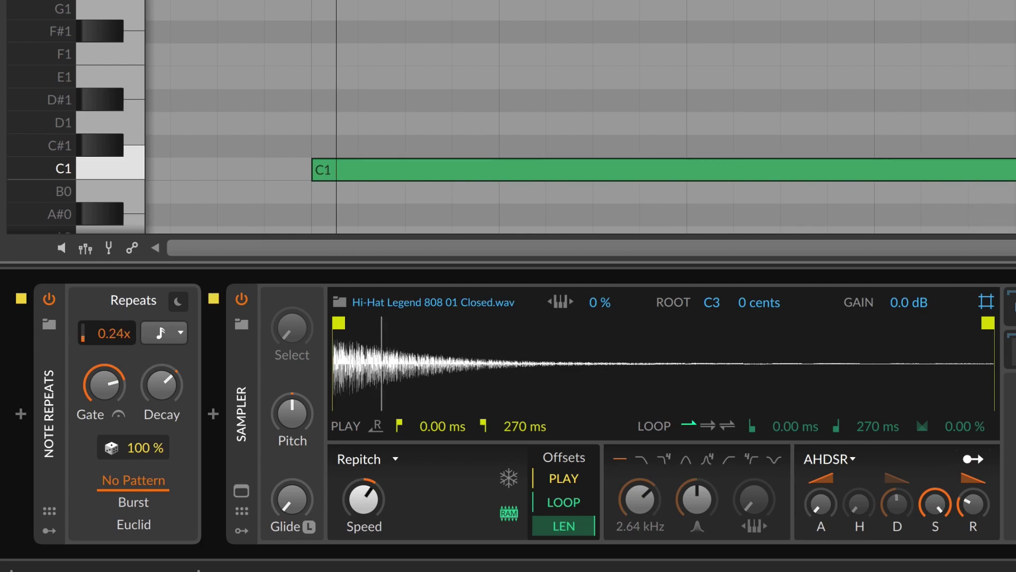
left_click_drag(95, 338, 95, 320)
left_click_drag(120, 357, 121, 352)
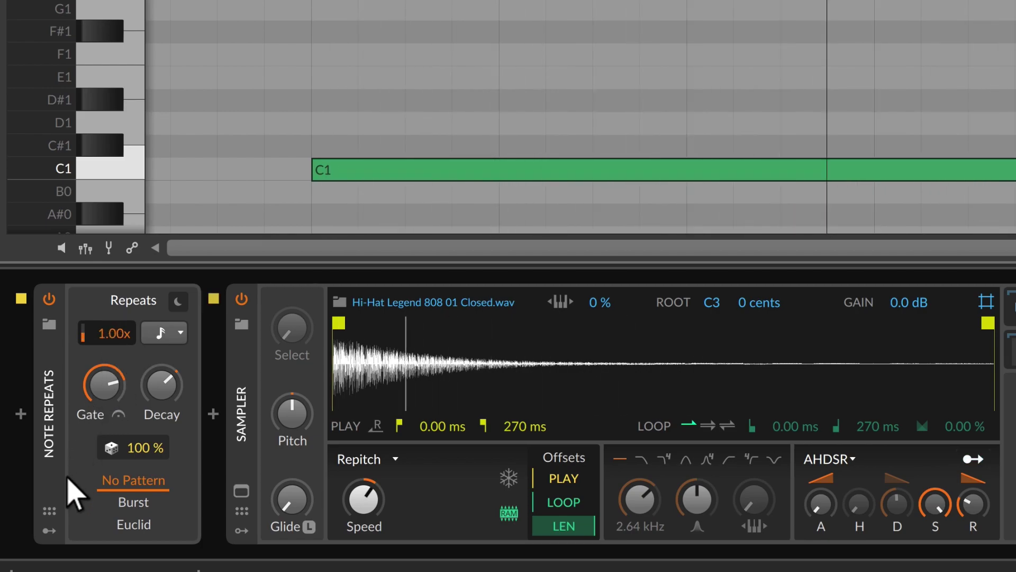
- Show the Note Repeats modulators, toggle Triplets, and leave repeat chance at 100 %
left_click(52, 531)
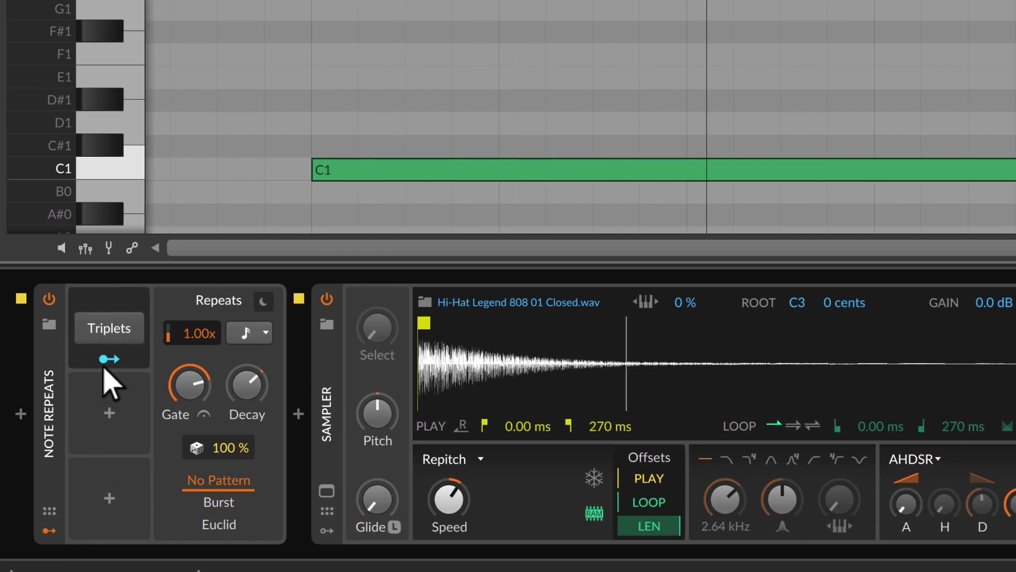
left_click(119, 332)
left_click(121, 334)
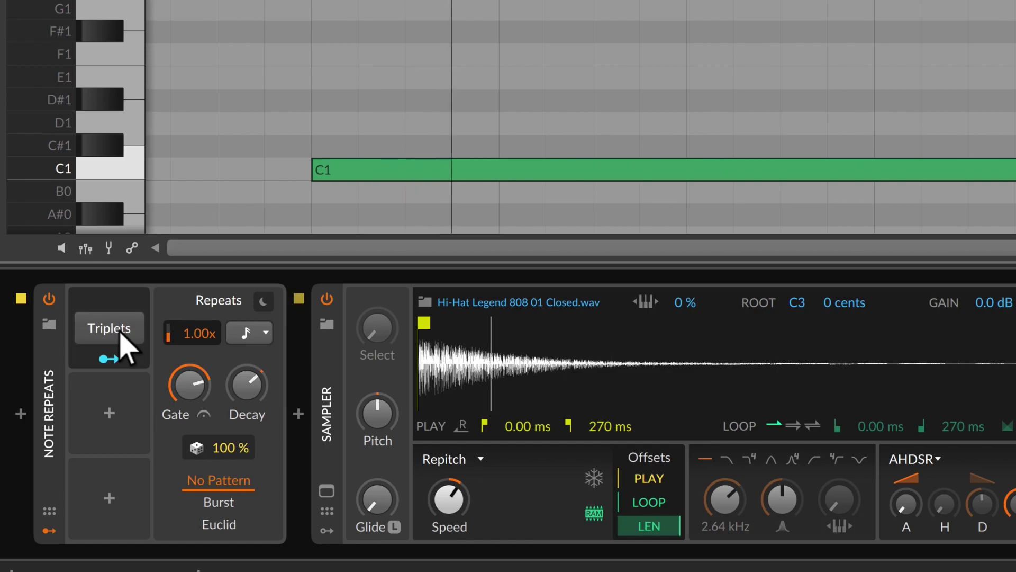
left_click(121, 333)
left_click(121, 334)
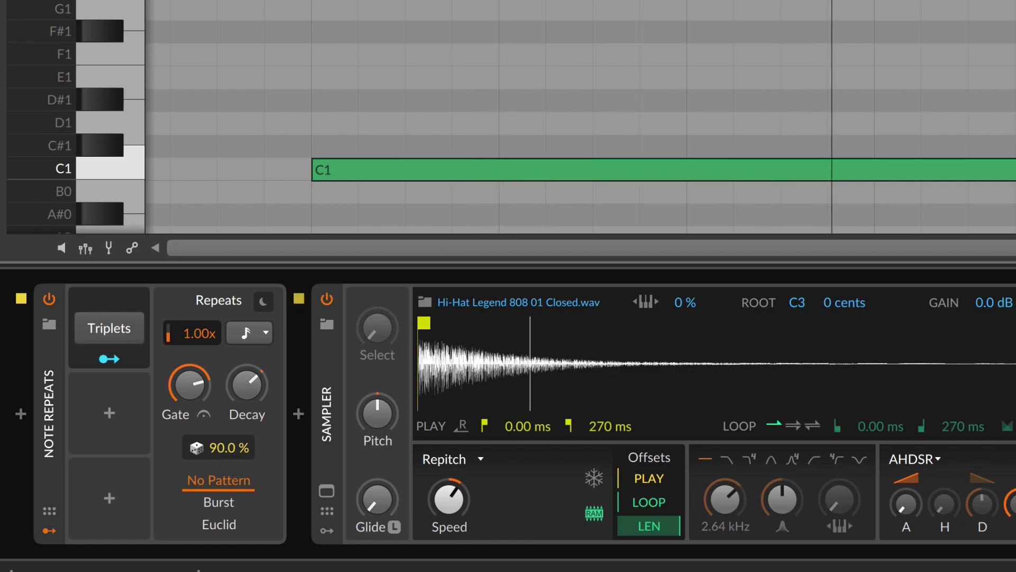
left_click_drag(222, 447, 223, 450)
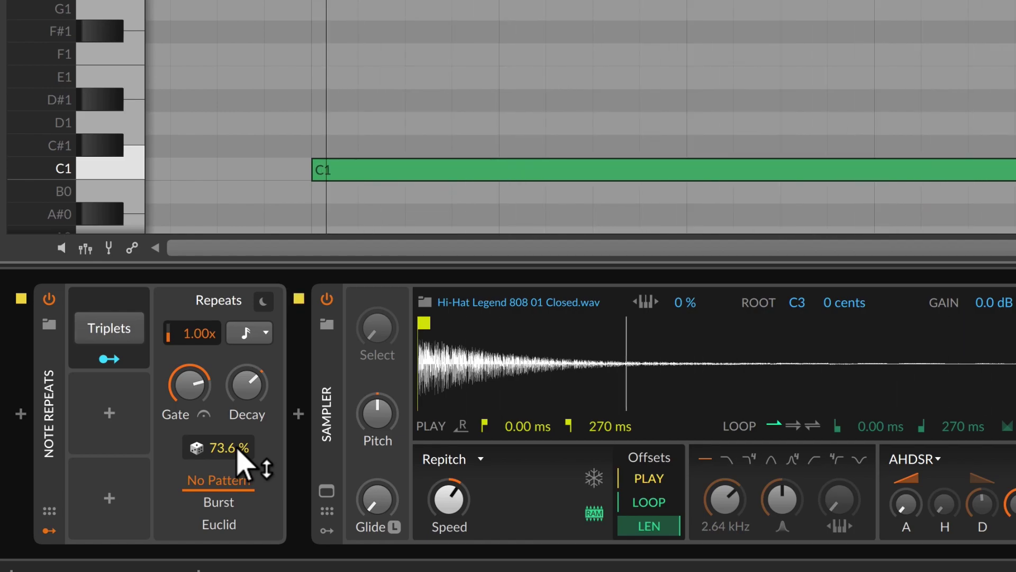
left_click_drag(238, 460, 238, 428)
- Switch Note Repeats from Burst to Euclid, add a C#1 note, and raise density to 5/8
left_click(232, 506)
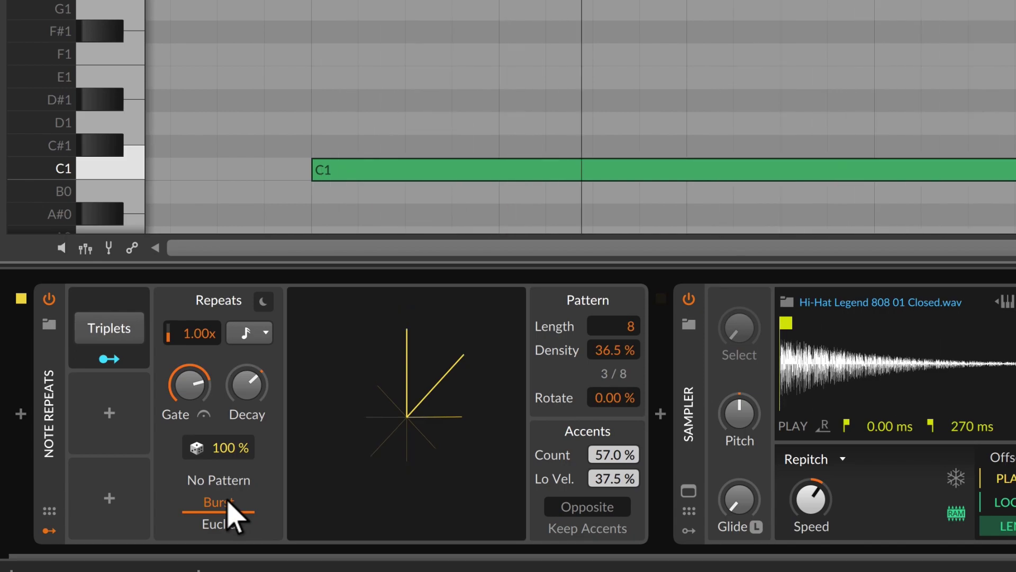
left_click(228, 523)
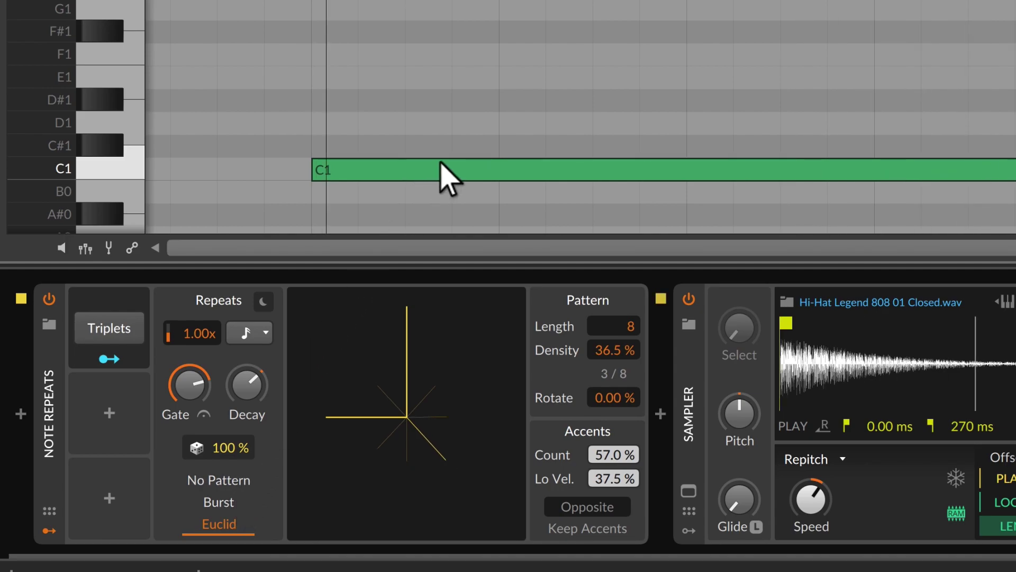
double_click(468, 155)
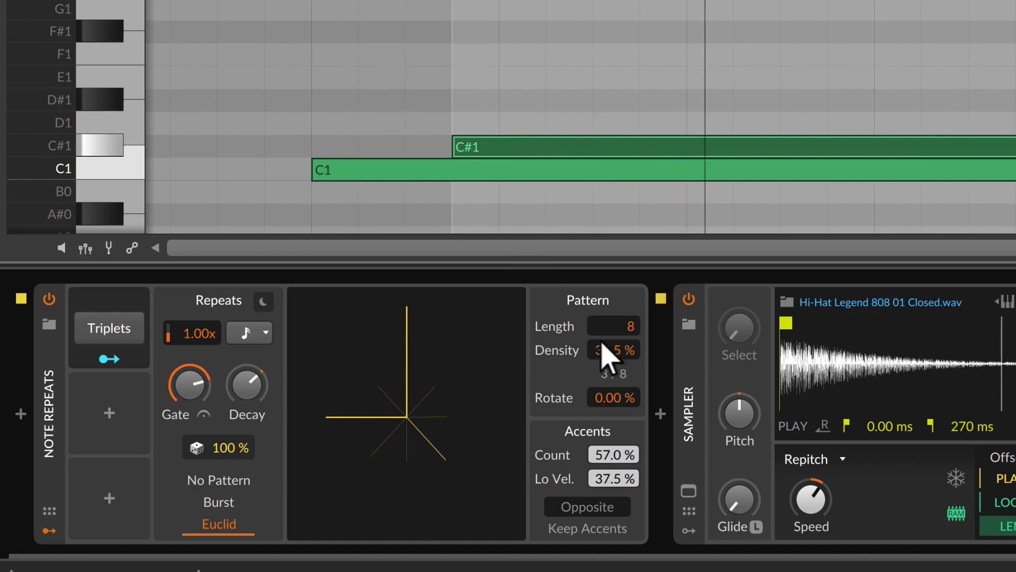
left_click_drag(614, 350, 614, 316)
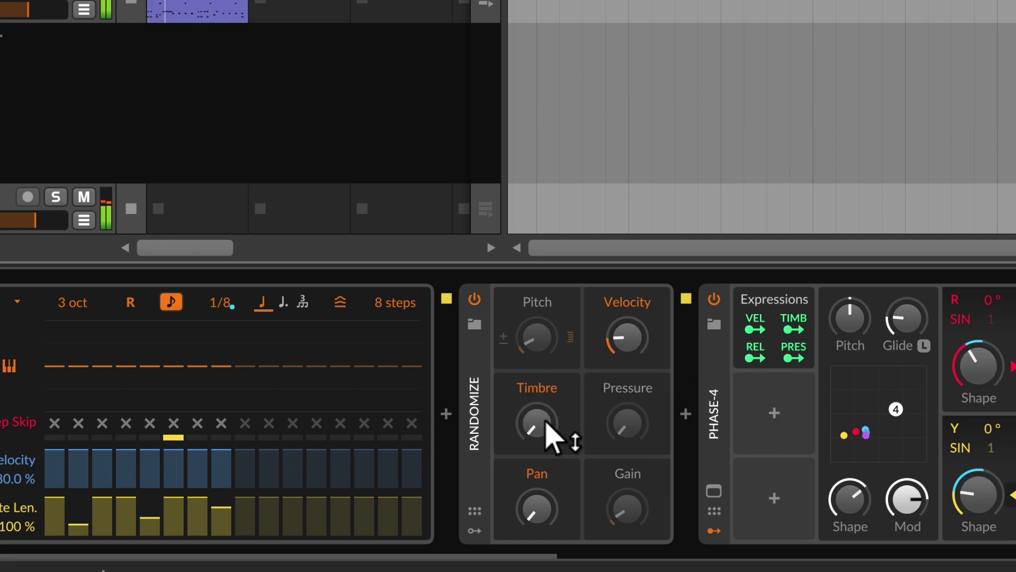
- Raise Randomize Timbre to about 96 %, then trim it, and Pressure to about 92 %
left_click_drag(549, 431, 549, 429)
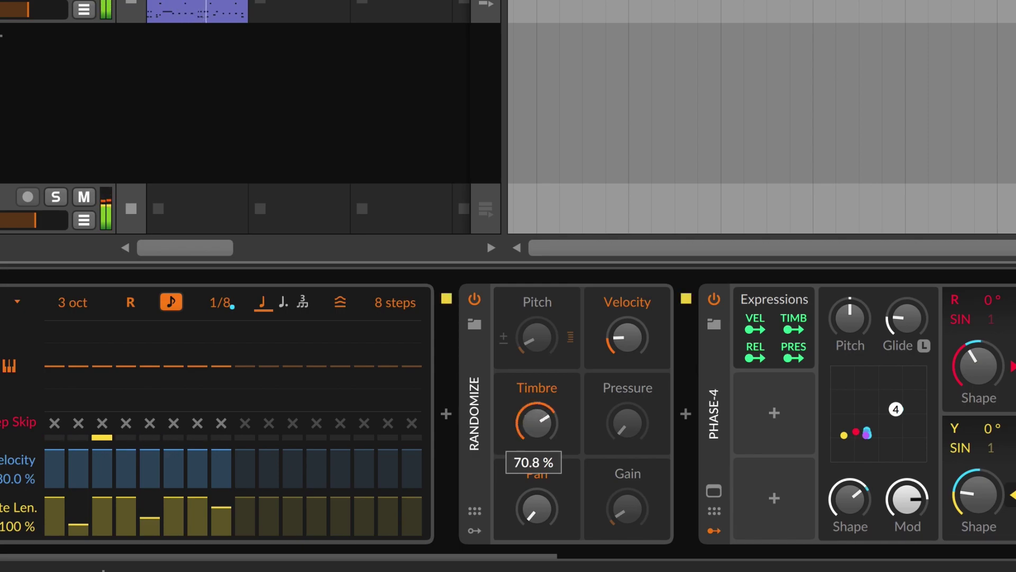
left_click_drag(543, 427, 543, 428)
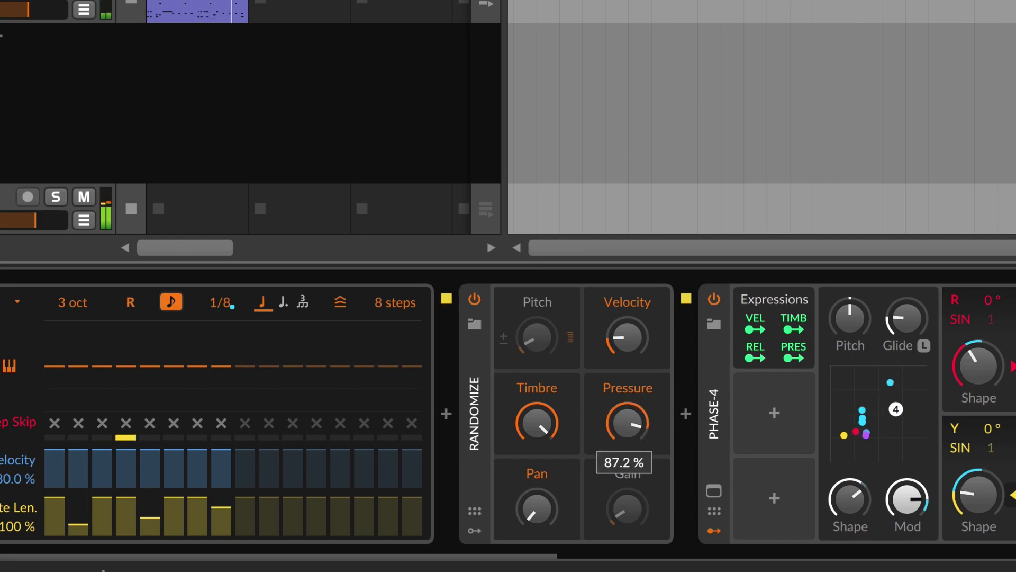
left_click_drag(633, 427, 632, 428)
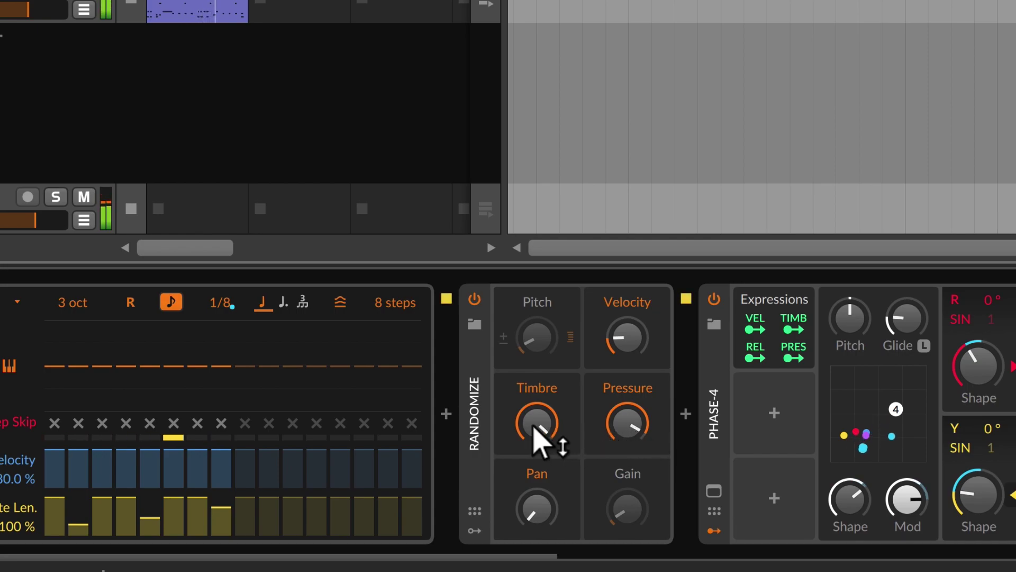
left_click_drag(537, 424, 534, 429)
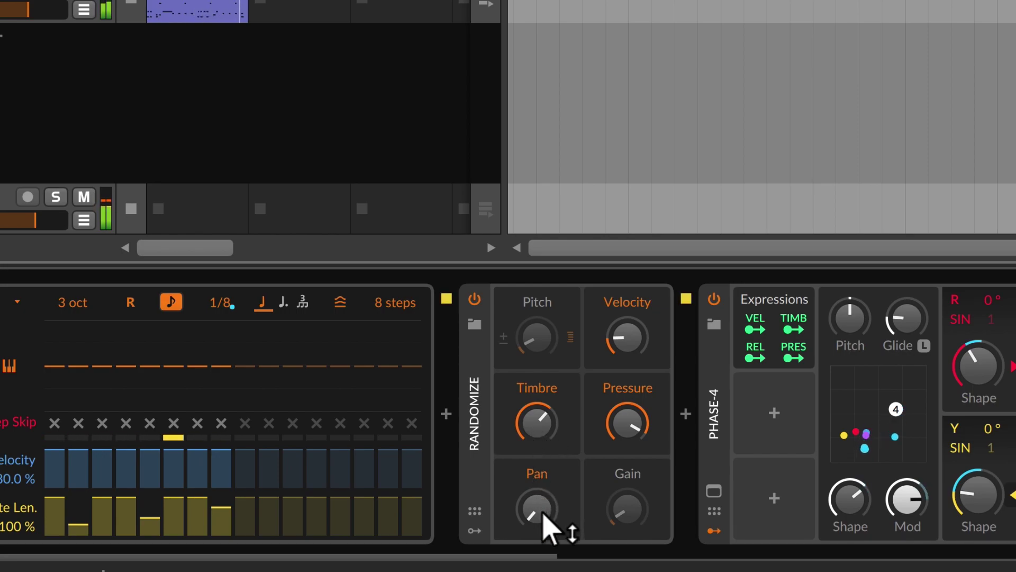
- Raise Pan randomization to about 59 % and move the Phase-4 XY point lower left
left_click_drag(544, 524, 544, 525)
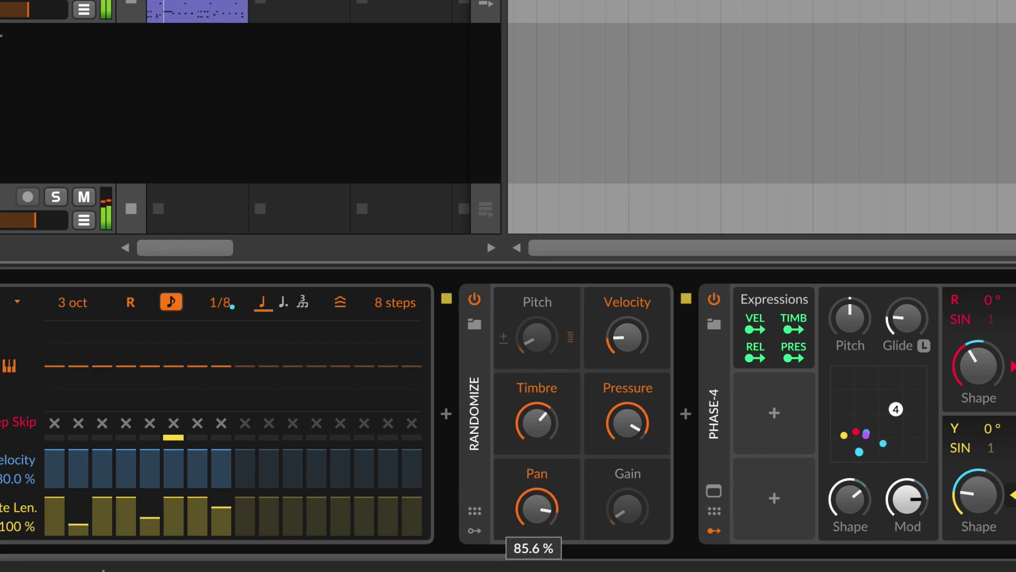
left_click_drag(542, 512, 543, 512)
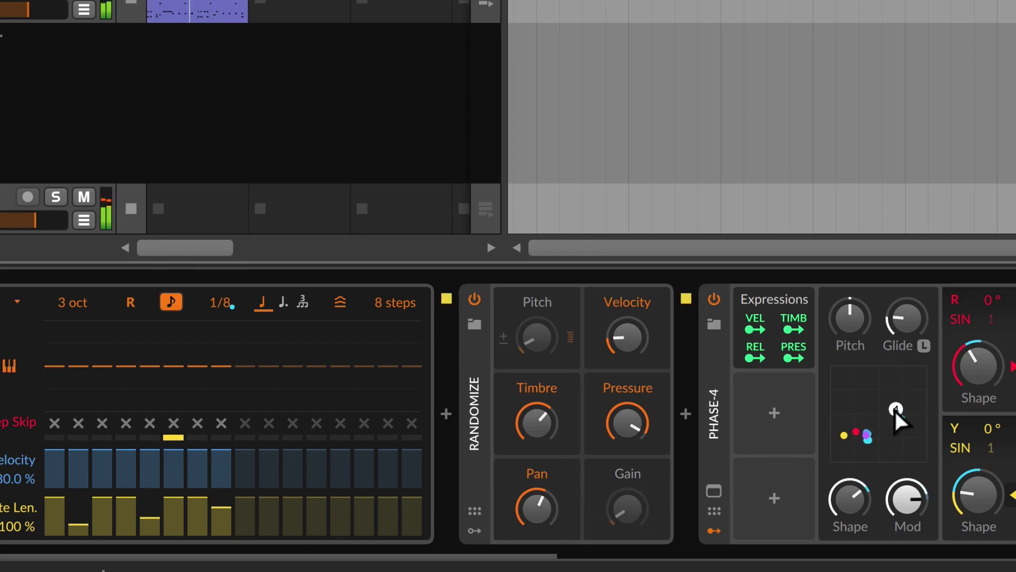
left_click_drag(894, 409, 856, 436)
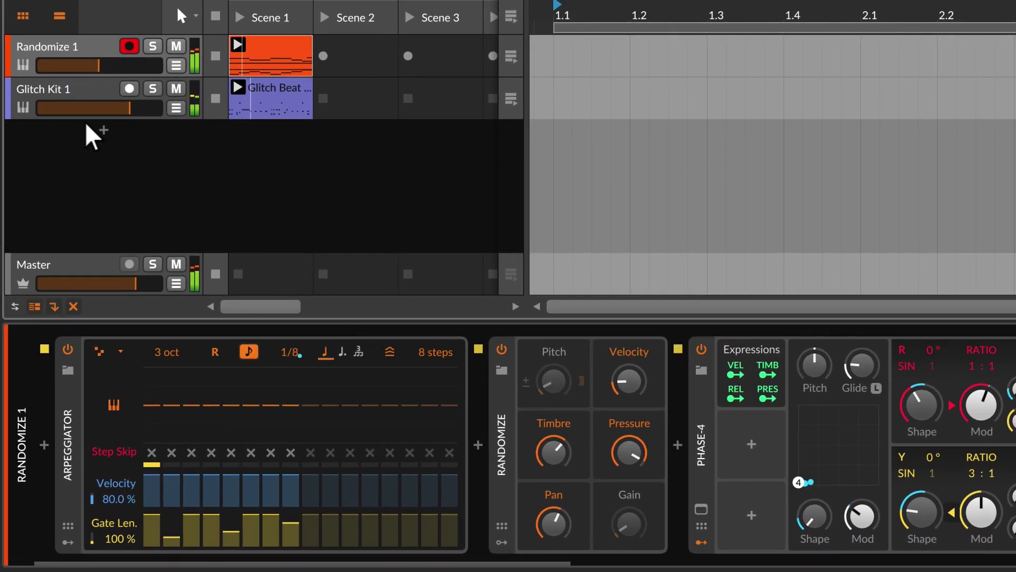
- On Glitch Kit 1, set Randomize pitch to about +3.55 st
left_click(78, 97)
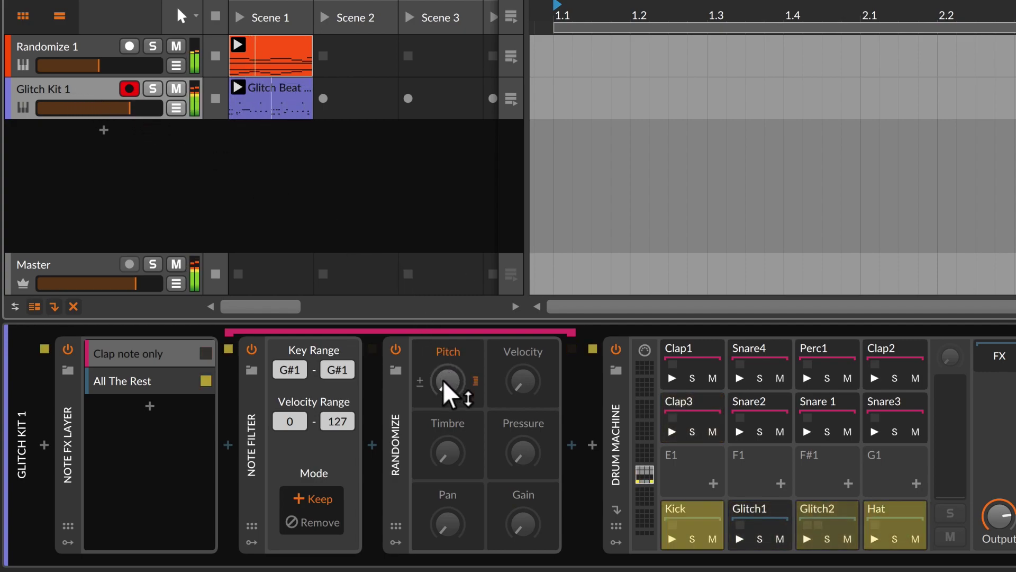
left_click_drag(444, 382, 445, 335)
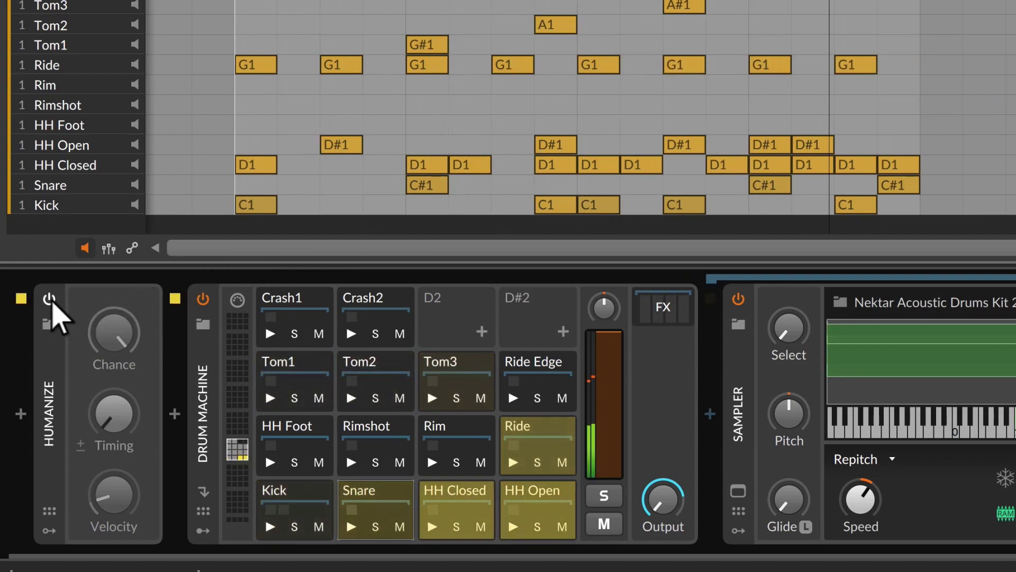
- Power on Humanize, settle timing at about 7 ms, and lower chance to 82.0 %
left_click(51, 302)
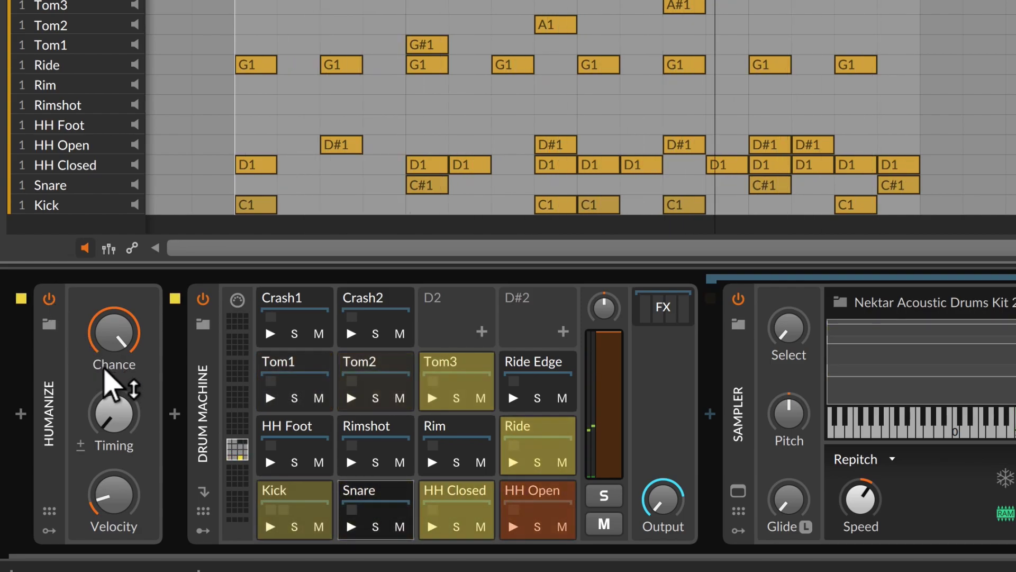
left_click_drag(129, 424, 129, 328)
left_click_drag(129, 372, 129, 403)
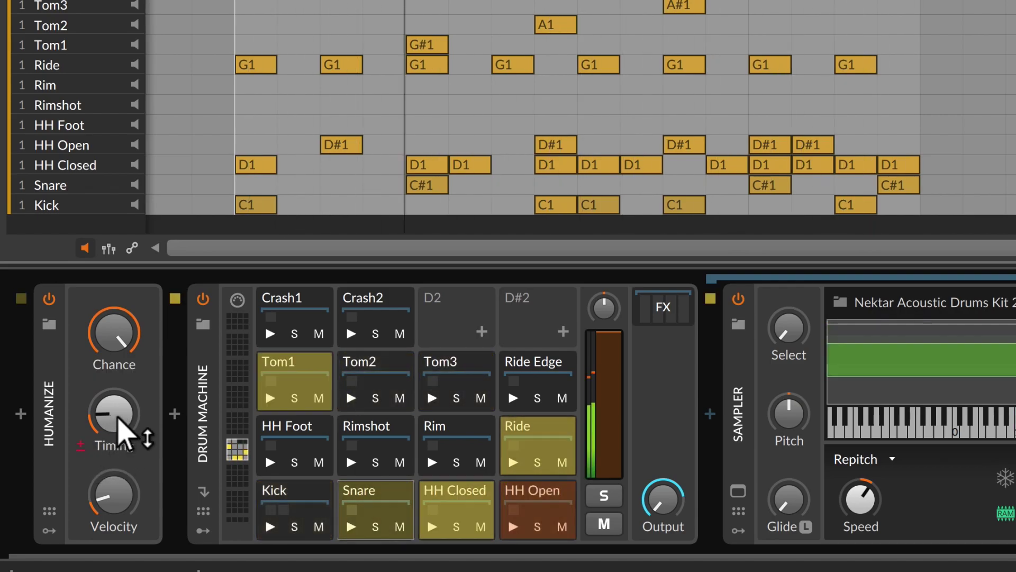
left_click_drag(118, 415, 118, 417)
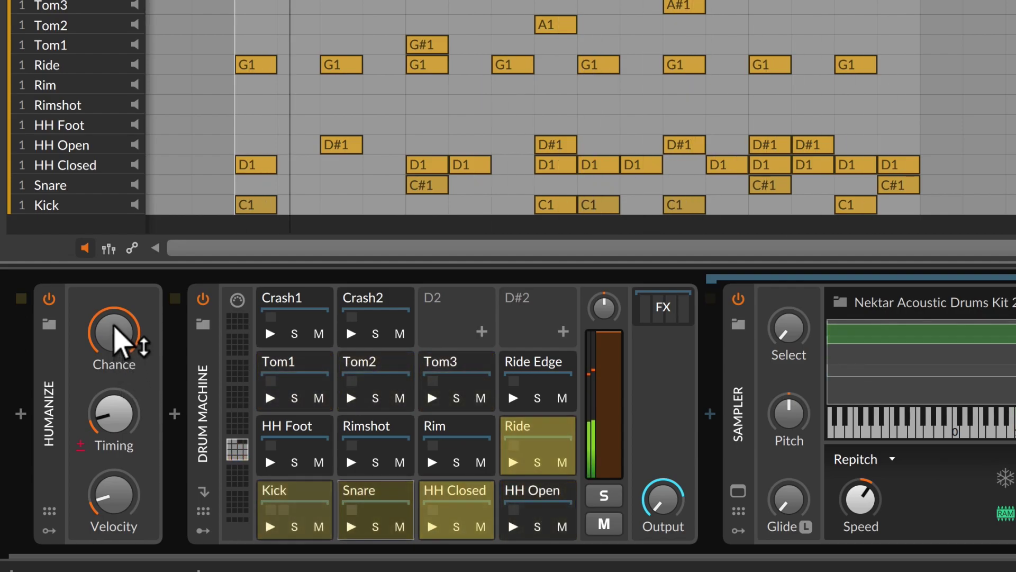
mouse_move(114, 341)
left_mouse_down()
mouse_move(114, 392)
mouse_move(114, 328)
left_mouse_up()
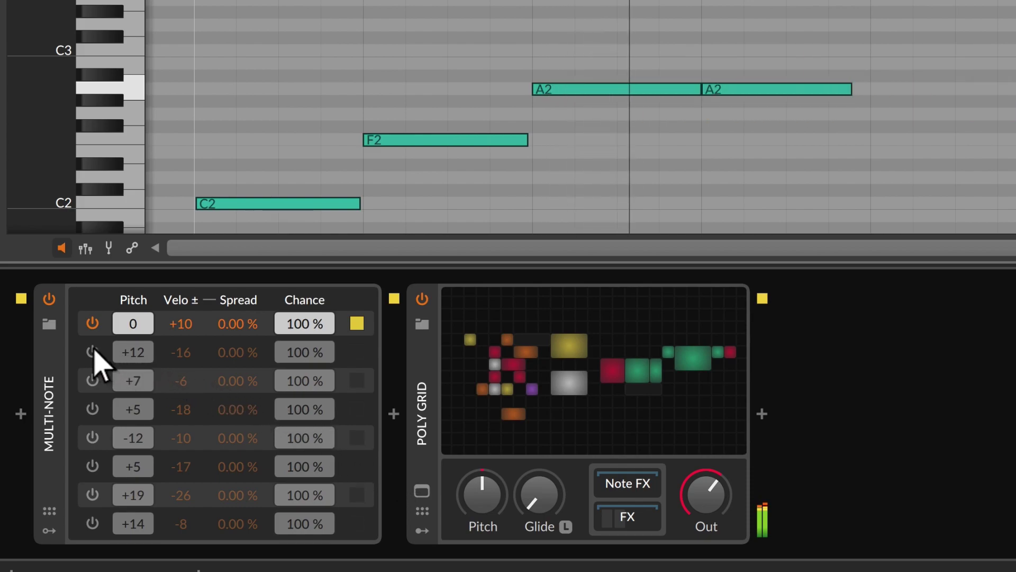
- Enable the +12, +7, +5 and -12 Multi-note layers and lower +12 chance to about 81 %
left_click(93, 352)
left_click(93, 380)
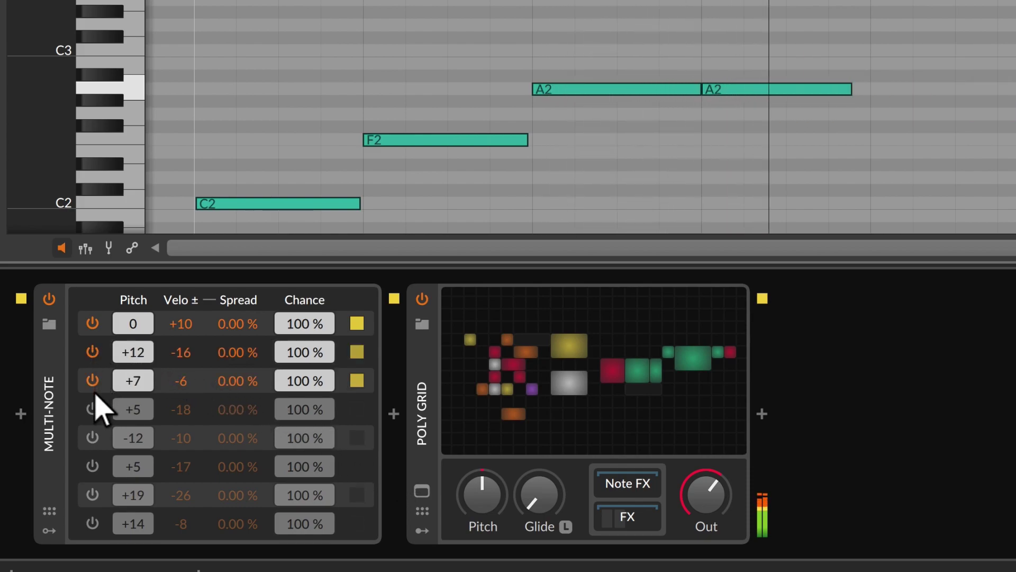
left_click(93, 408)
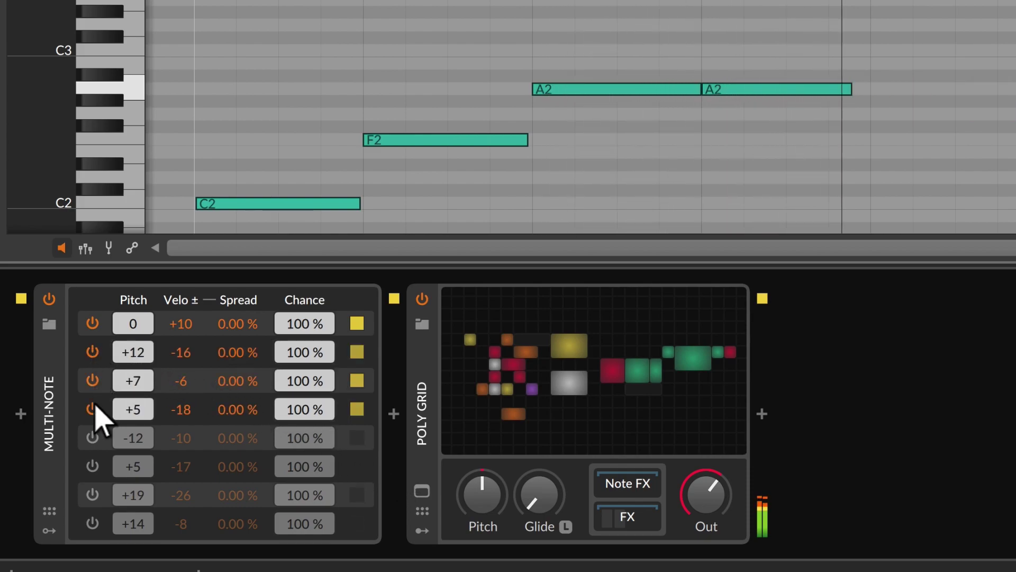
left_click(93, 437)
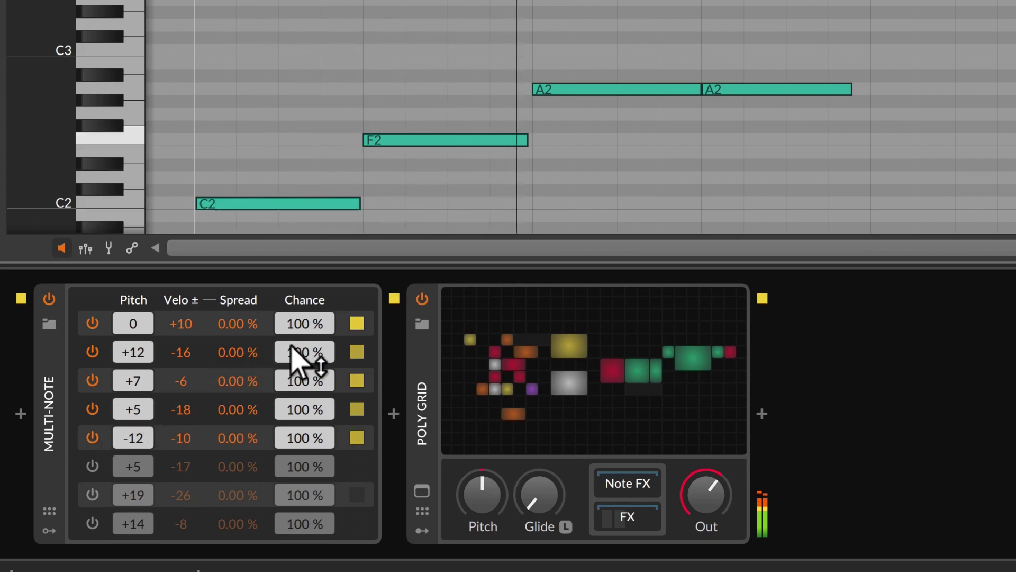
left_click_drag(303, 352, 318, 446)
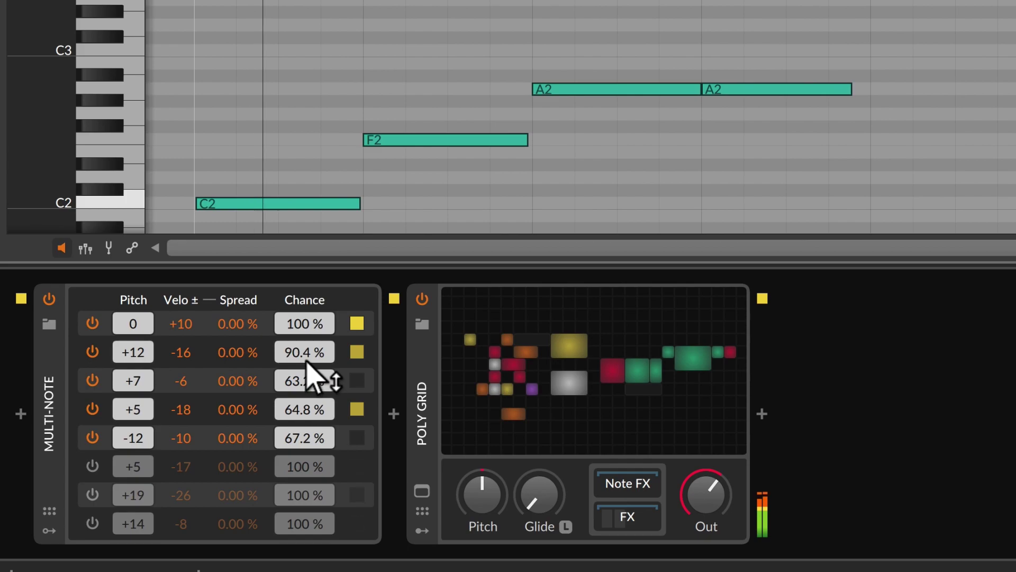
left_click_drag(307, 360, 303, 355)
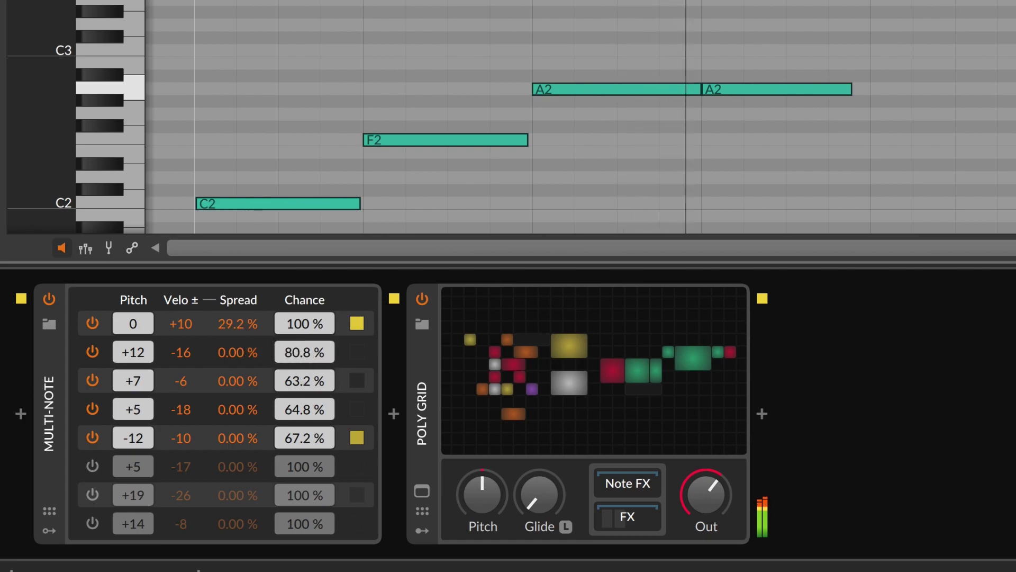
- Adjust Spread on Multi-note rows 1, 2, 4 and 5, raising the -12 row to 36.4 %
left_click_drag(238, 323, 237, 366)
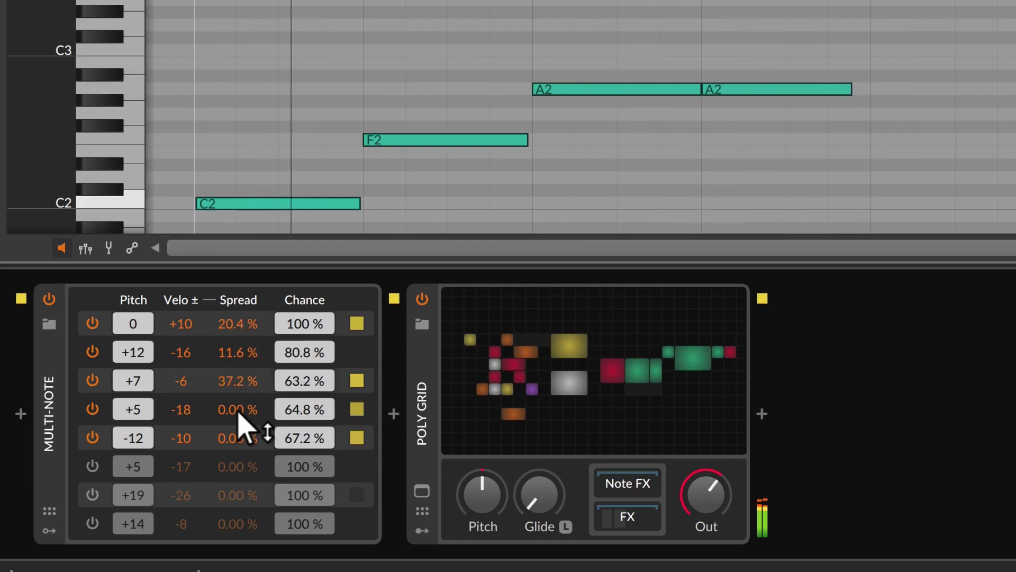
left_click_drag(241, 411, 241, 396)
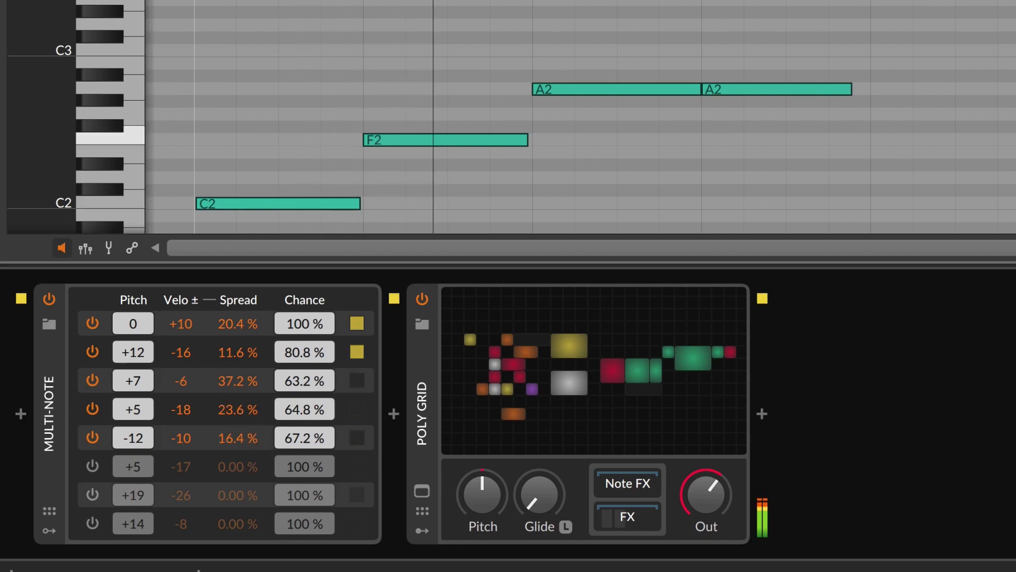
left_click_drag(238, 438, 237, 428)
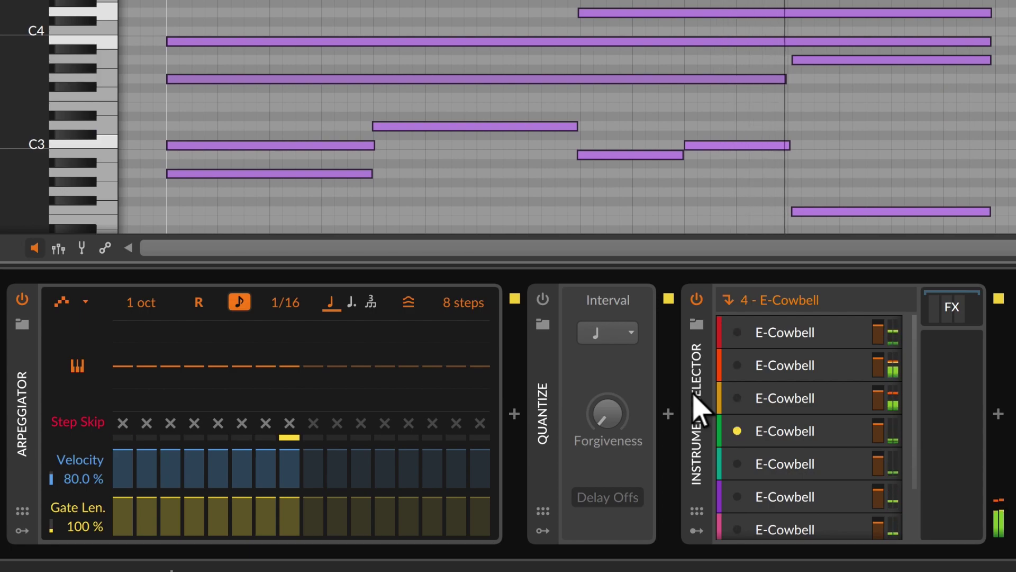
- Power on Quantize with a Dotted 16th note interval and about 24 % Forgiveness
left_click(544, 299)
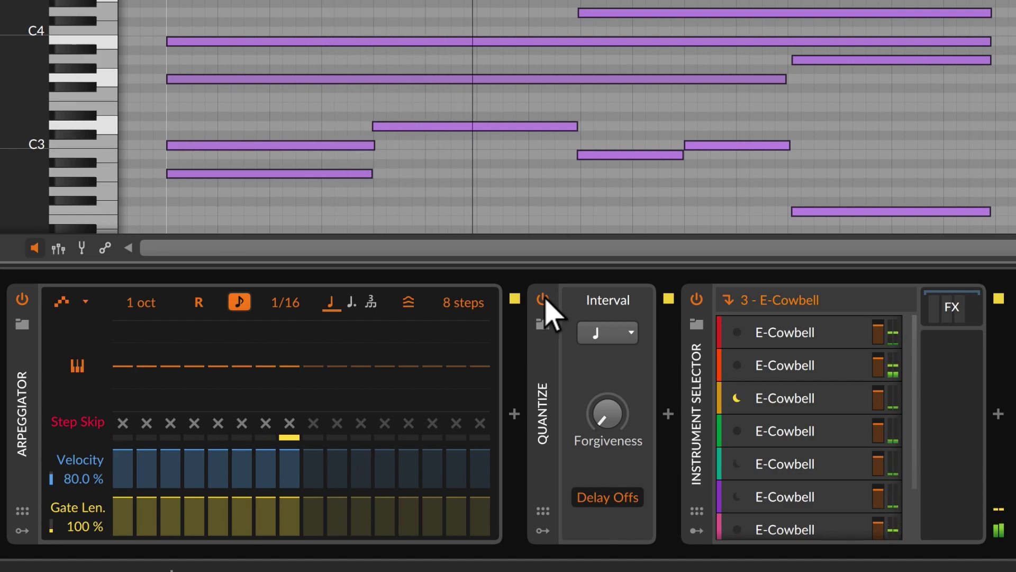
left_click_drag(608, 411, 608, 370)
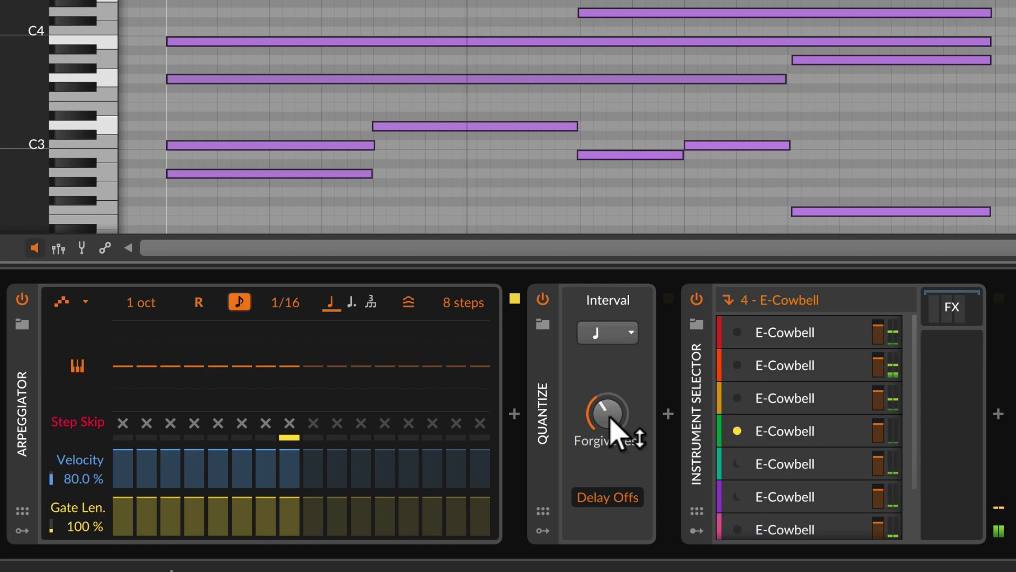
left_click(608, 334)
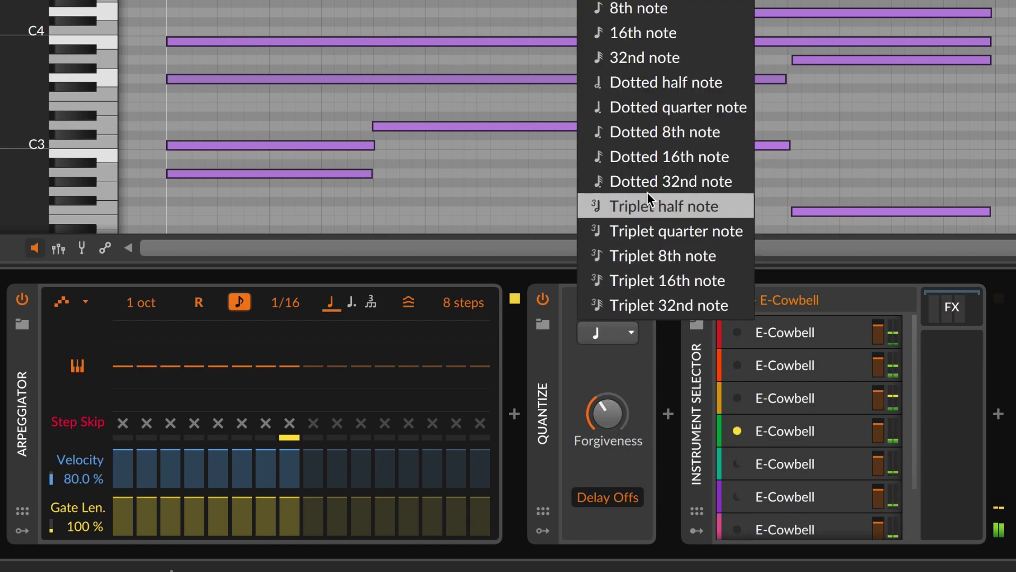
left_click(651, 156)
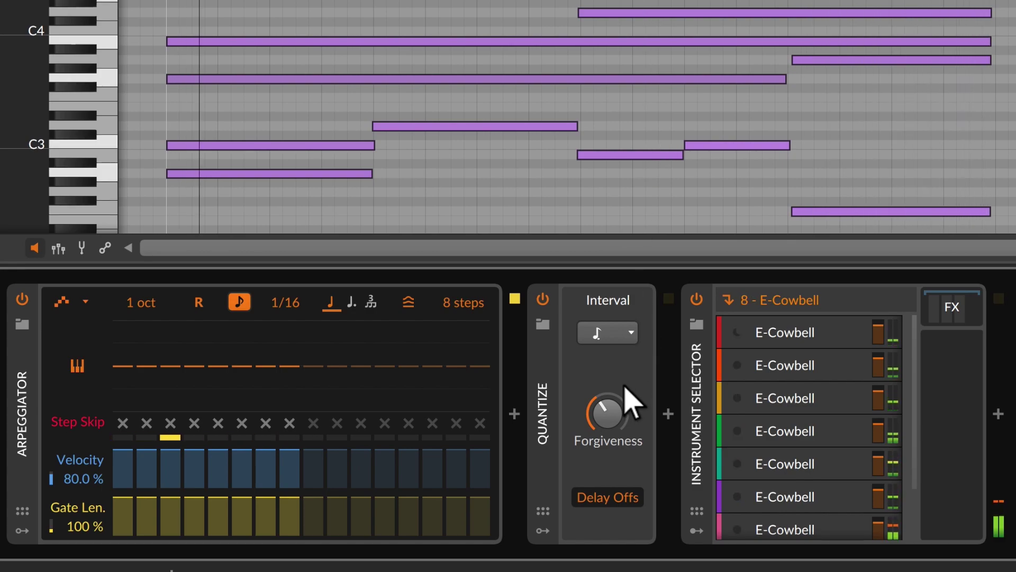
left_click_drag(633, 403, 622, 421)
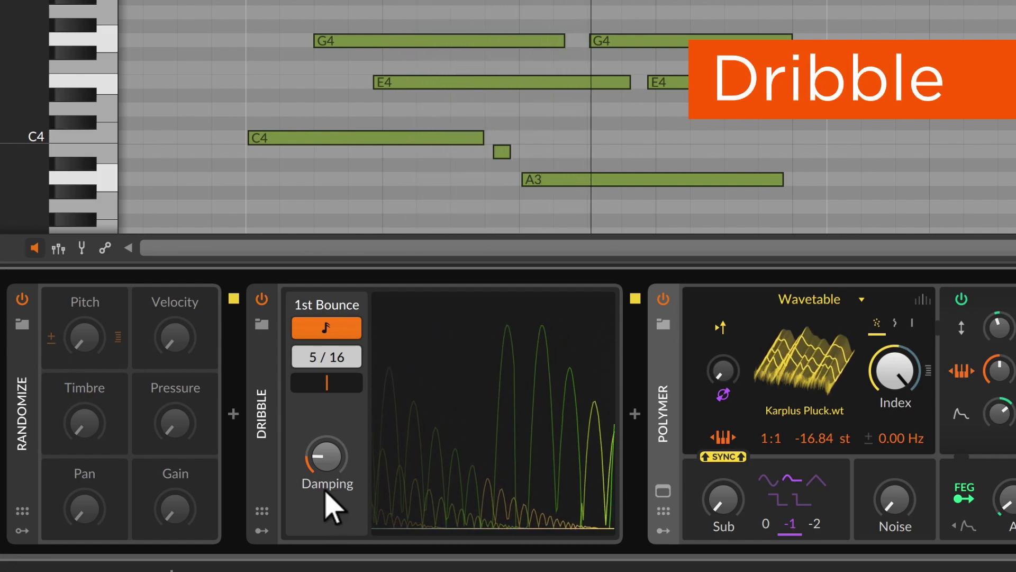
- Try several Dribble first-bounce times, ending at 5/16, and raise Randomize velocity
left_click_drag(313, 365, 313, 373)
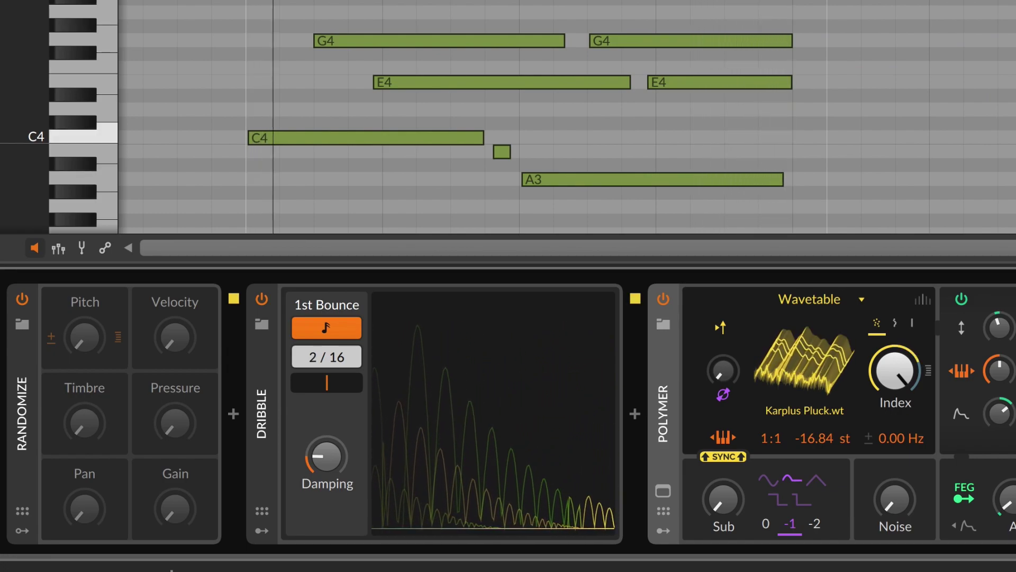
left_click_drag(326, 357, 327, 351)
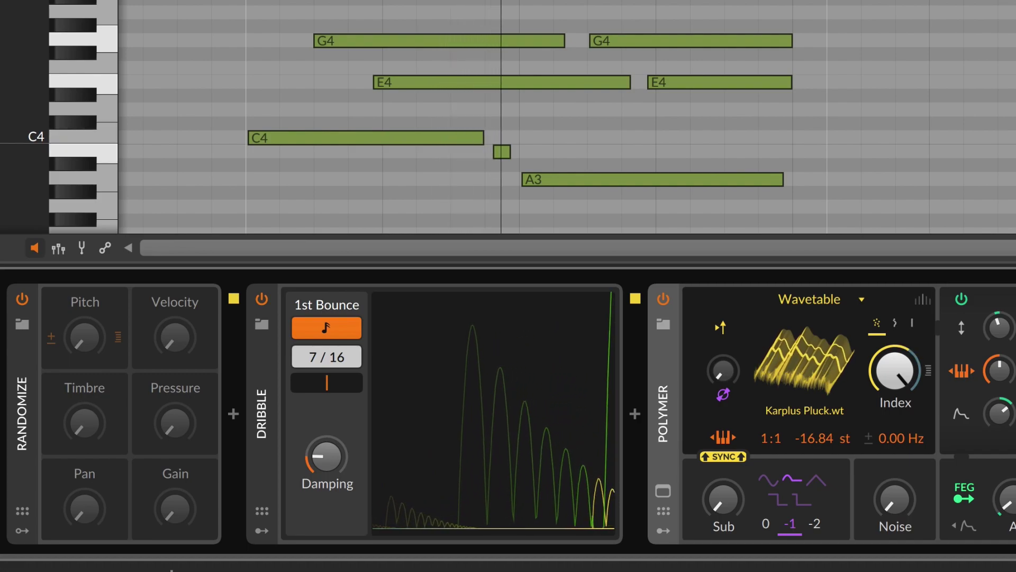
left_click_drag(326, 356, 326, 362)
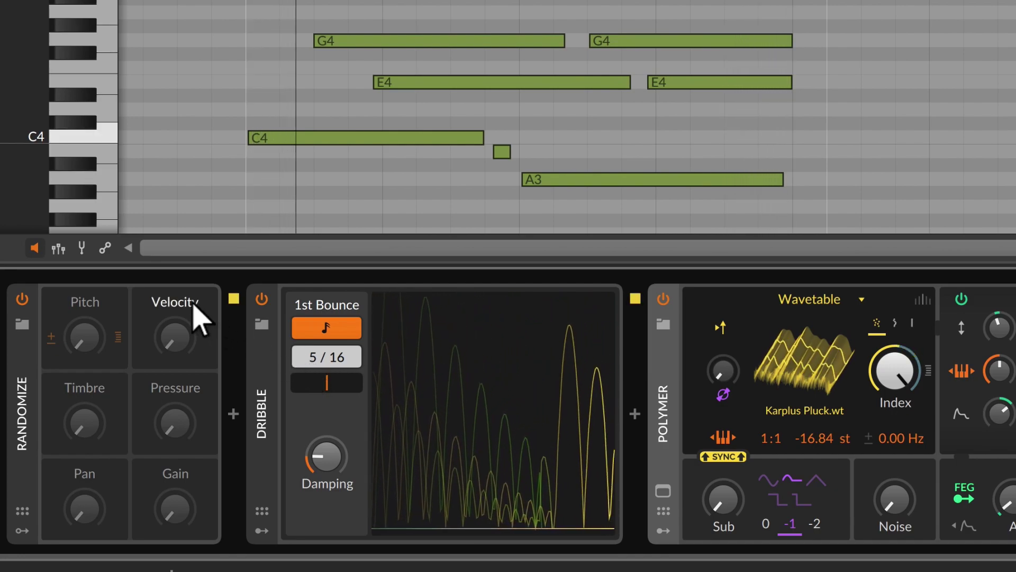
mouse_move(188, 346)
left_mouse_down()
mouse_move(188, 329)
mouse_move(188, 356)
mouse_move(199, 359)
left_mouse_up()
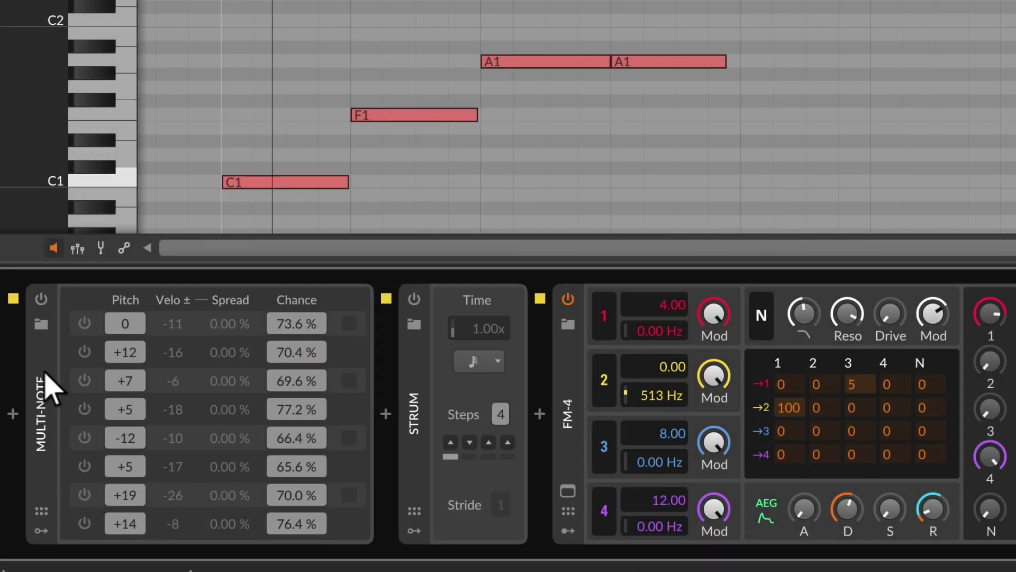
- Power on Multi-note and Strum, make step 4 go downward, and set Strum time to Triplet 32nd note
left_click(41, 300)
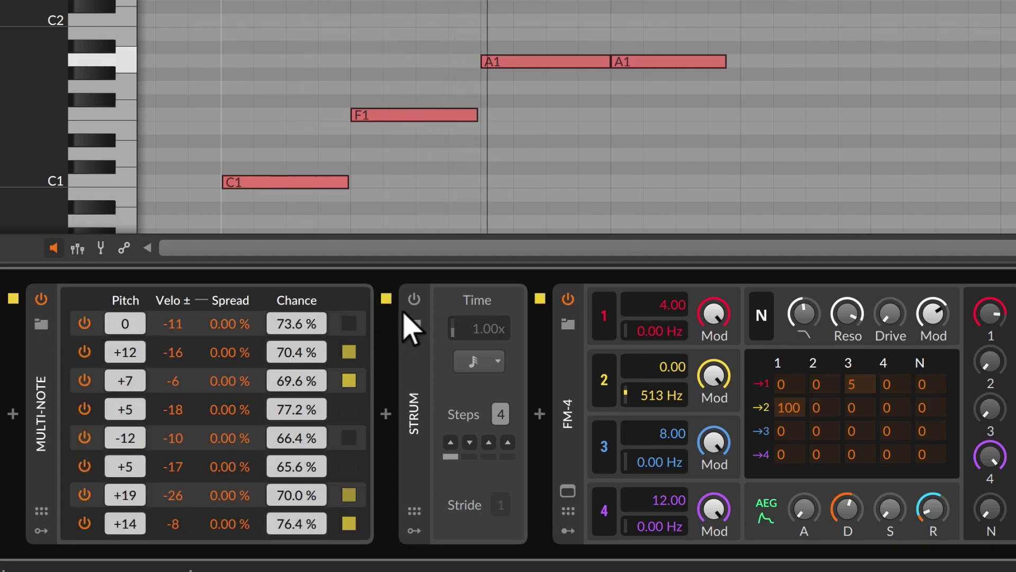
left_click(415, 299)
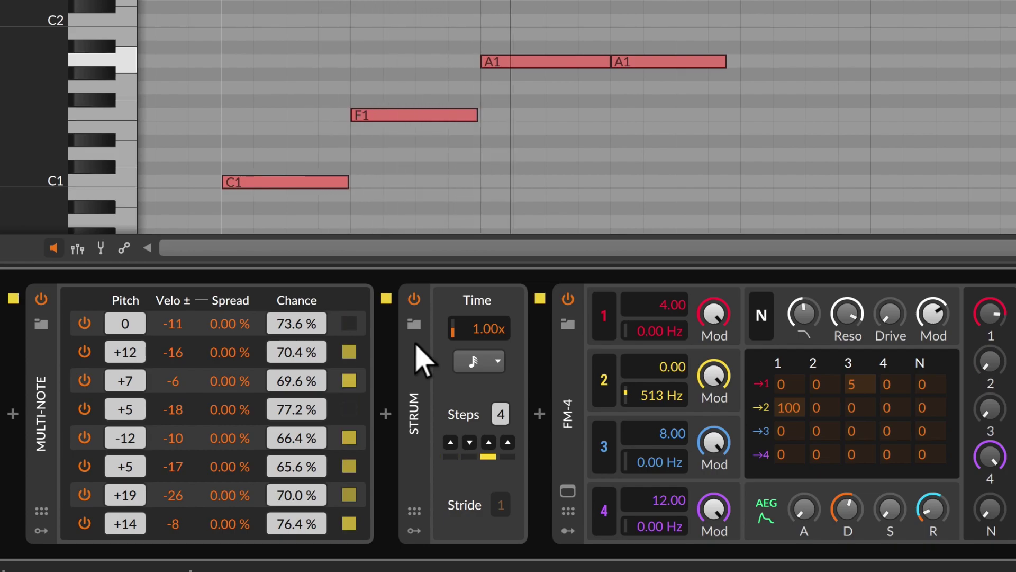
left_click(482, 363)
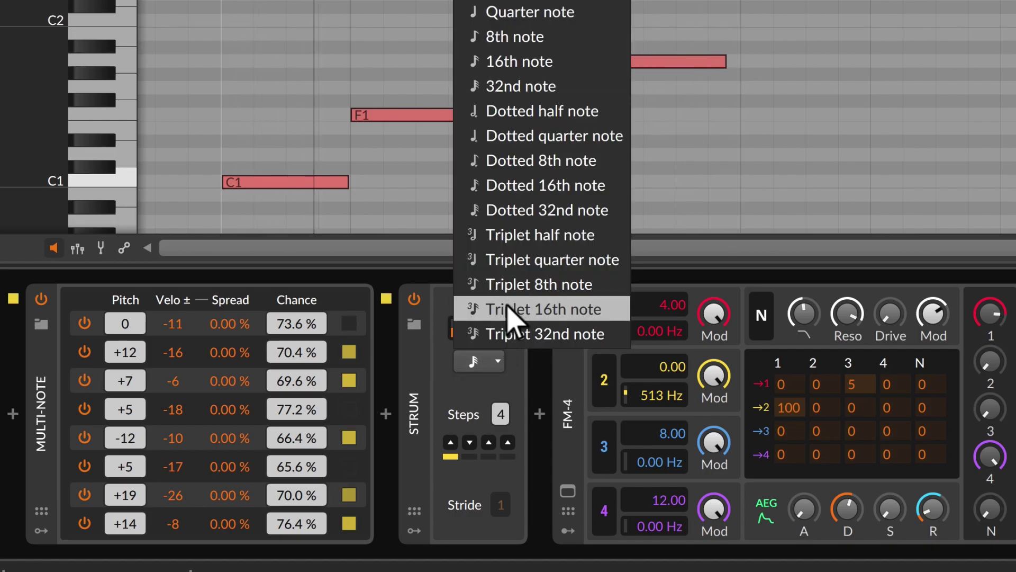
left_click(487, 162)
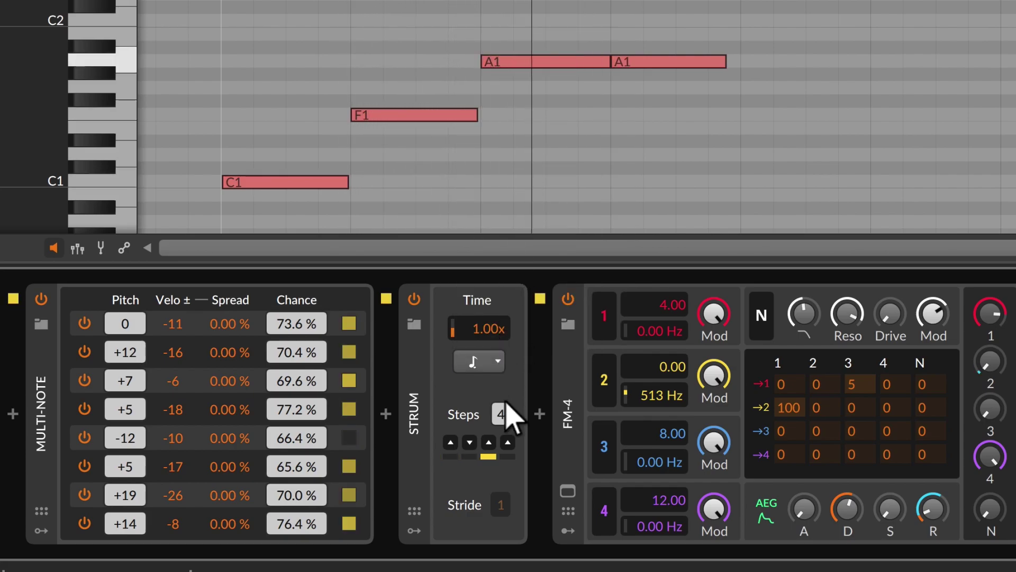
left_click(509, 443)
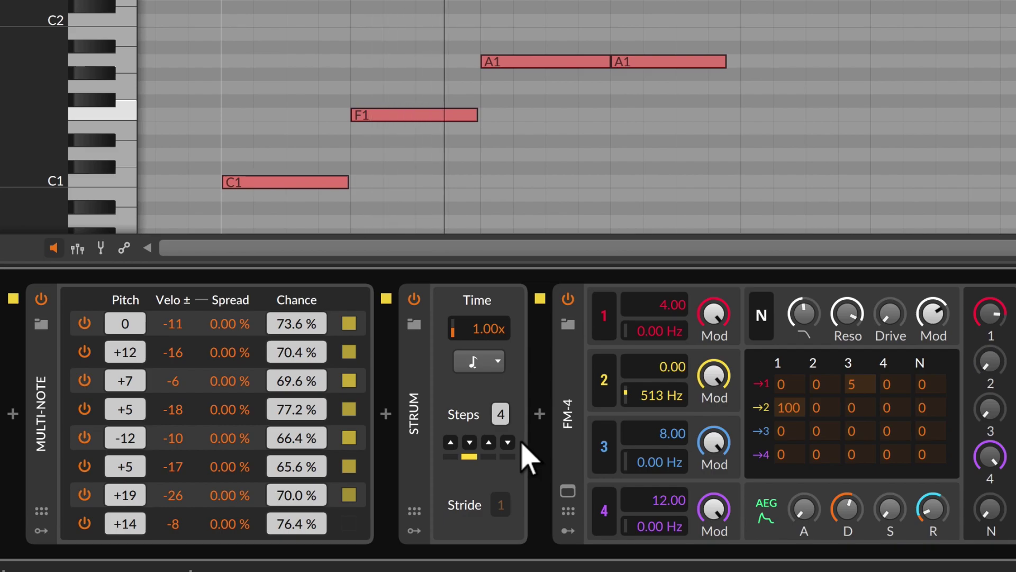
left_click(498, 364)
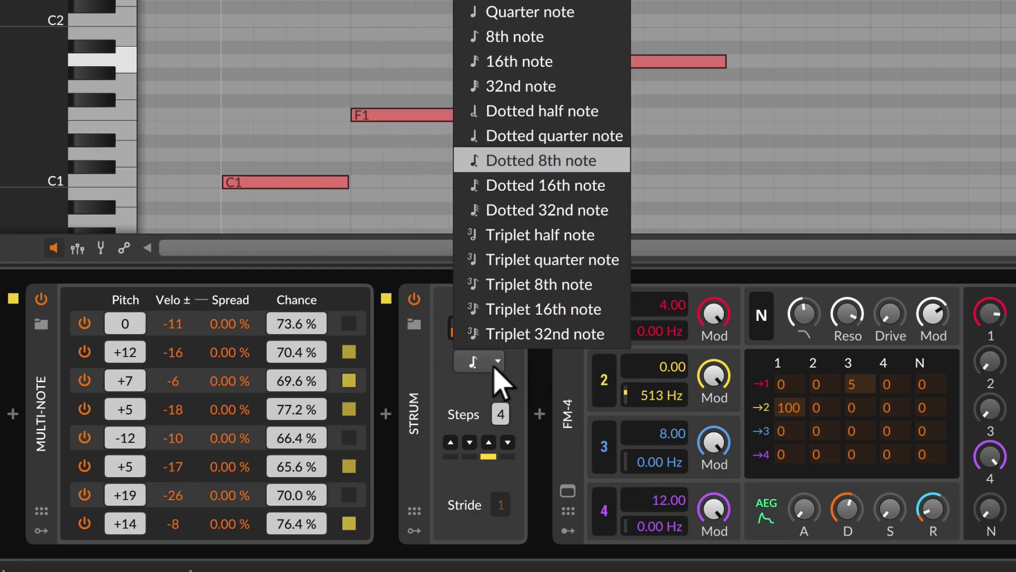
left_click(521, 339)
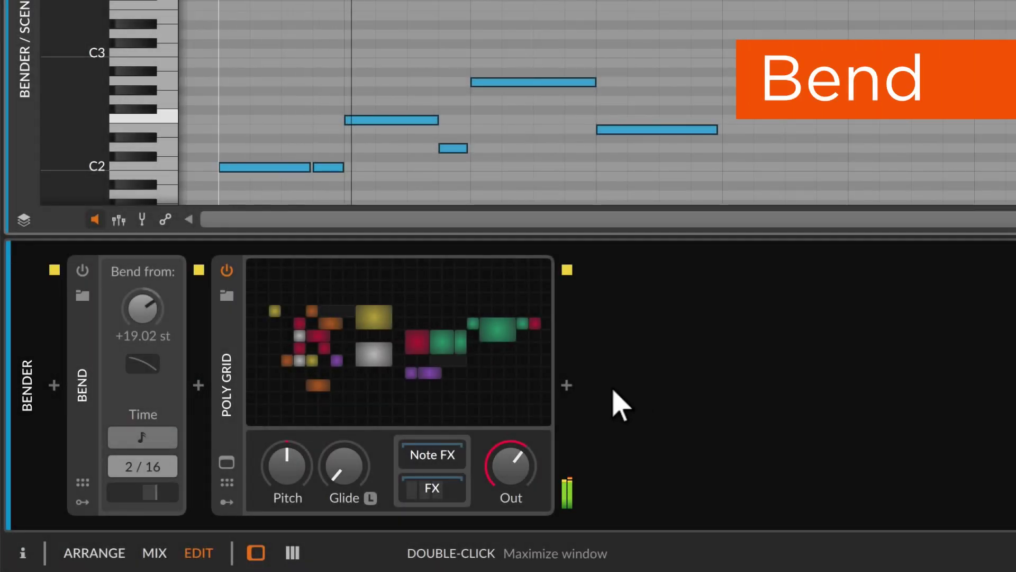
- Turn on the Bender track's Bend, set its time to 2/16, and return to the arrangement
left_click(83, 270)
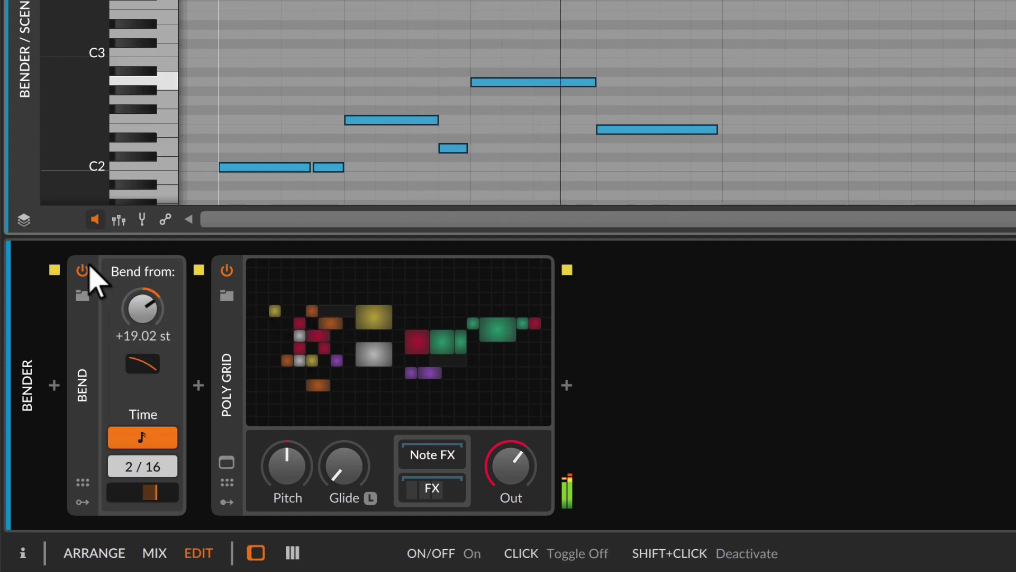
left_click_drag(141, 471, 132, 468)
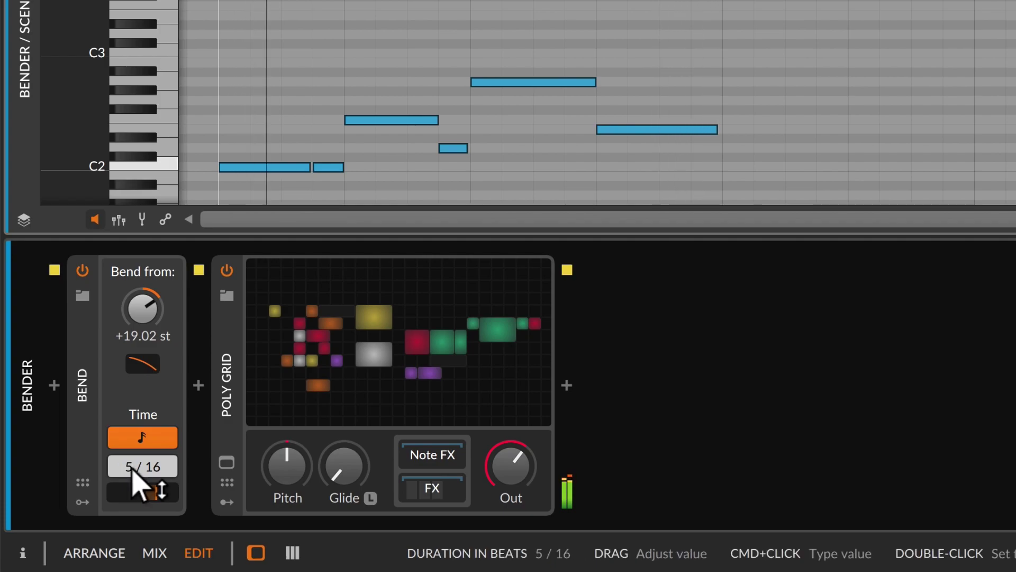
left_click_drag(132, 468, 133, 470)
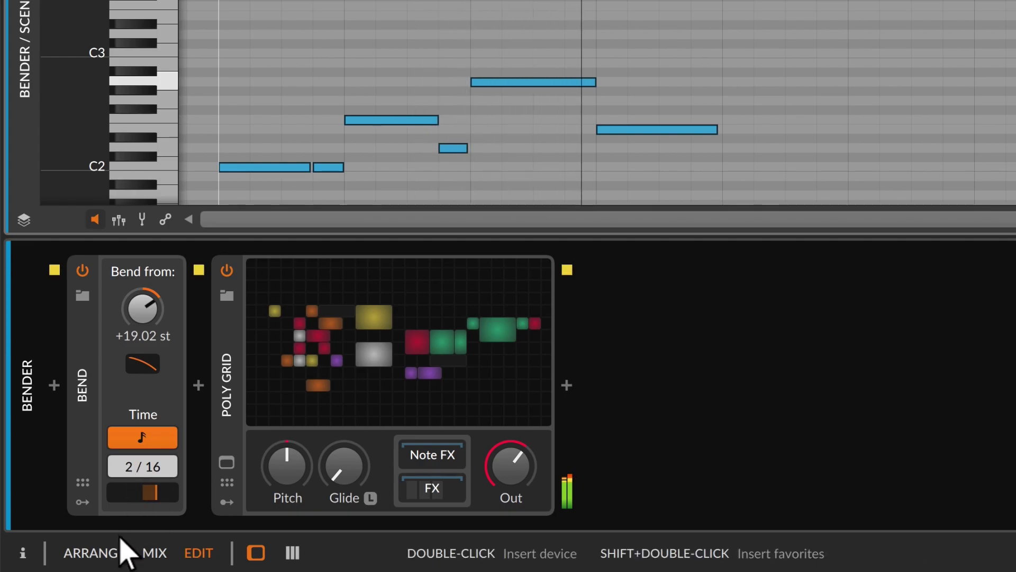
left_click(120, 554)
- Launch the BENDER BASS clip and enable Bend on its track
left_click(248, 65)
left_click(93, 62)
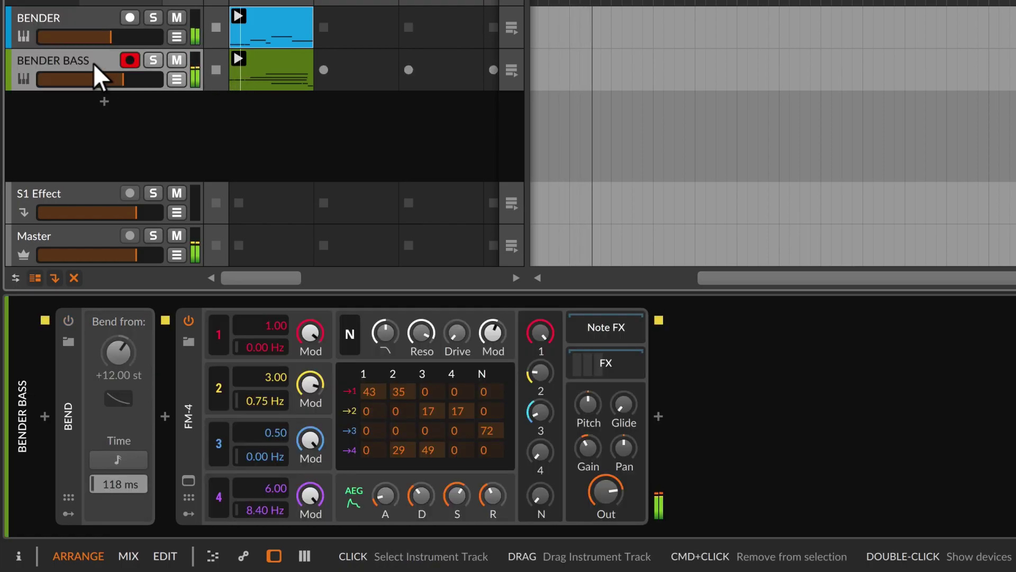
left_click(68, 320)
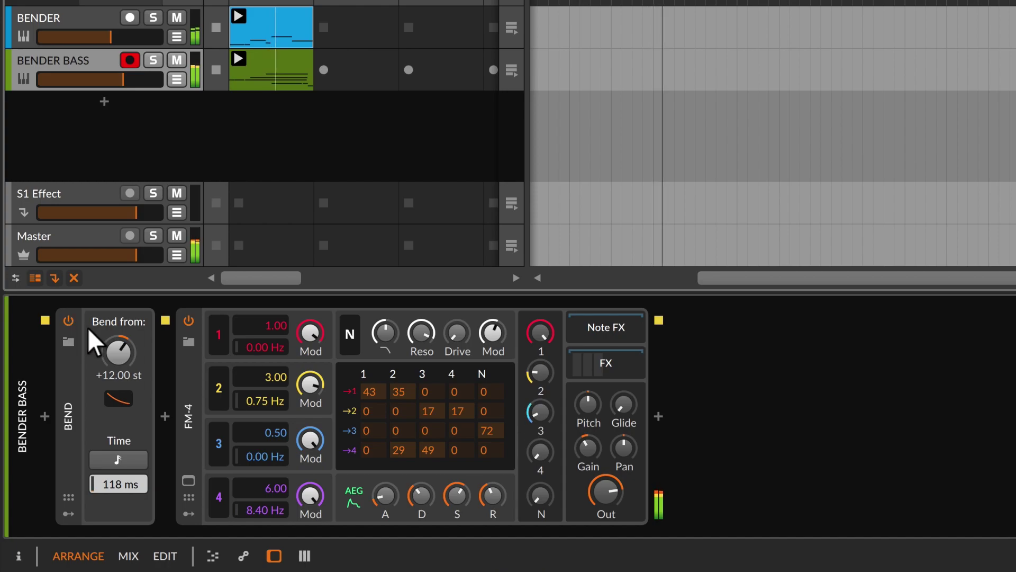
- Set Bend's time to about 372 ms and its start pitch to +10.37 st
mouse_move(118, 352)
left_mouse_down()
mouse_move(118, 317)
mouse_move(127, 363)
left_mouse_up()
left_click_drag(119, 484, 120, 458)
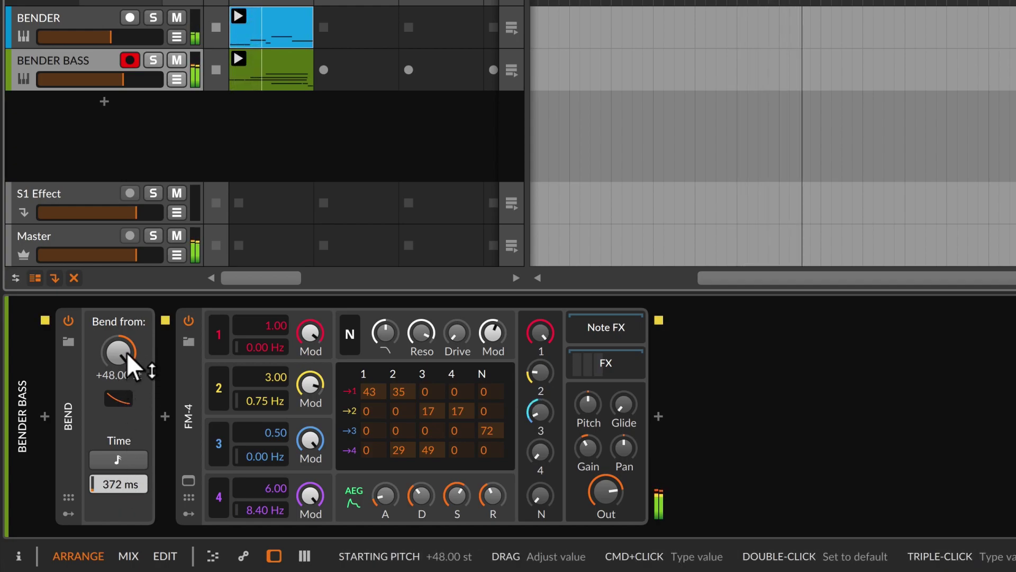
left_click_drag(127, 352, 127, 406)
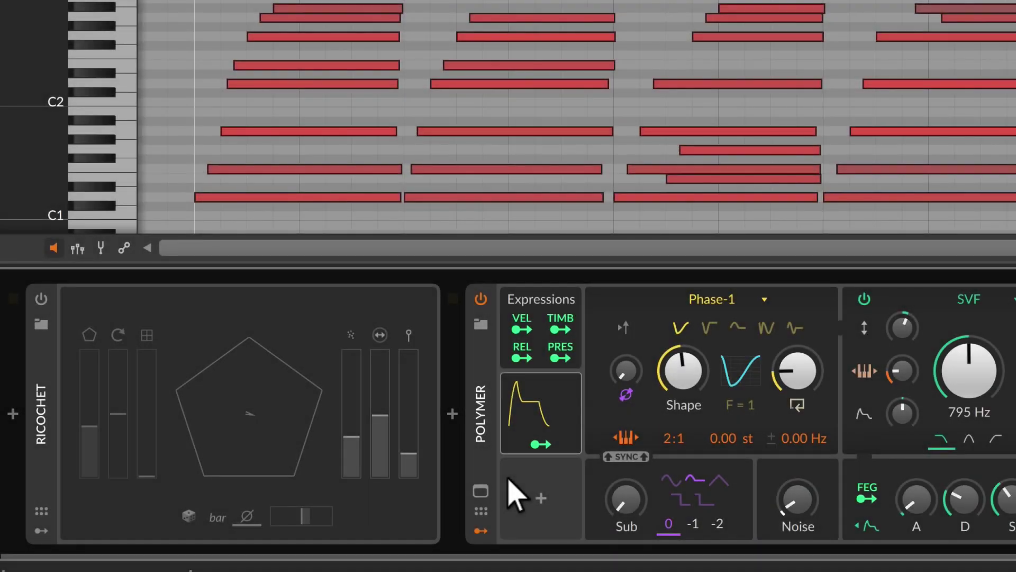
- During playback, enable Ricochet, reduce its rotation, and reshape its bounce settings
key("space")
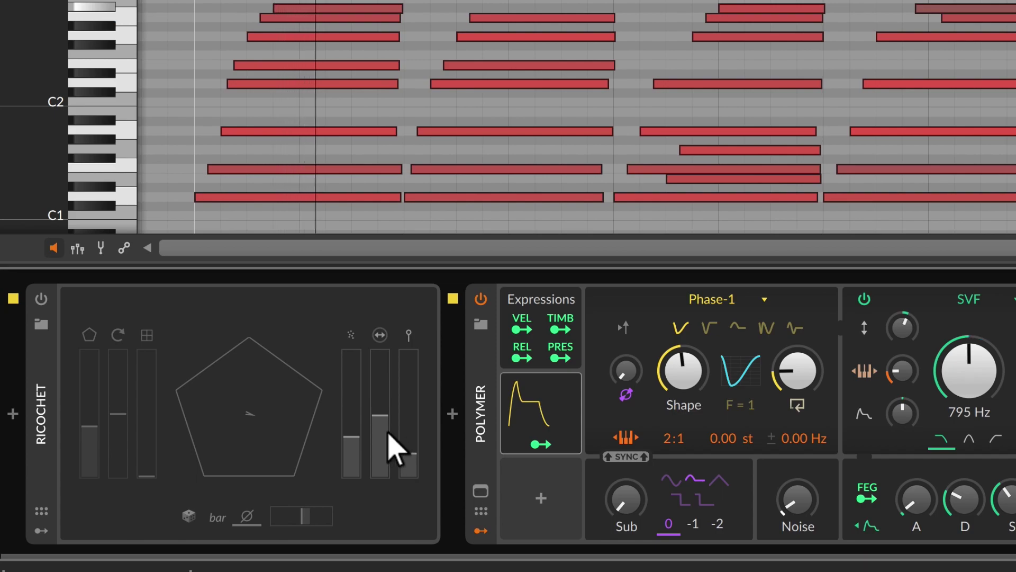
left_click(41, 299)
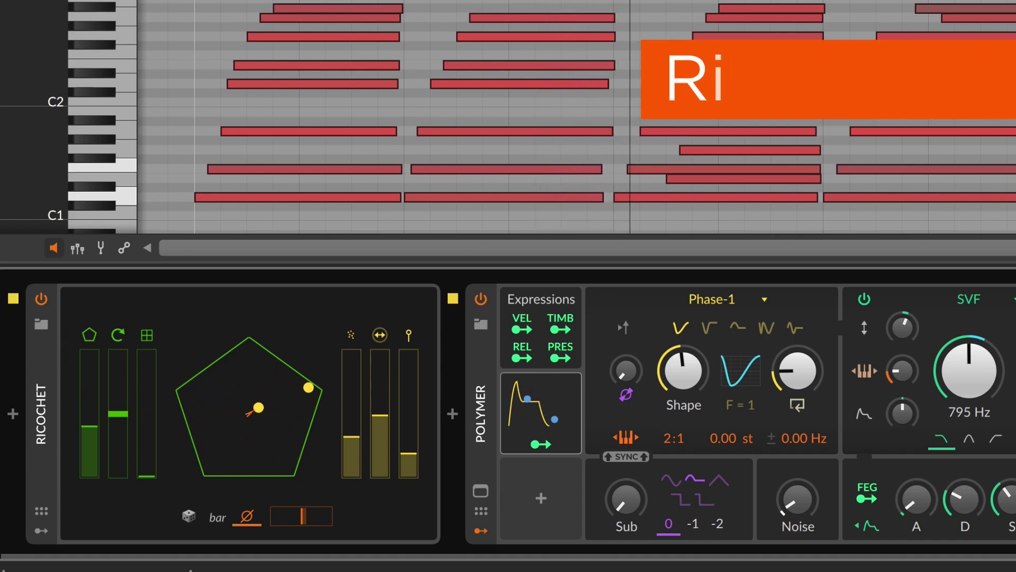
left_click_drag(117, 413, 150, 408)
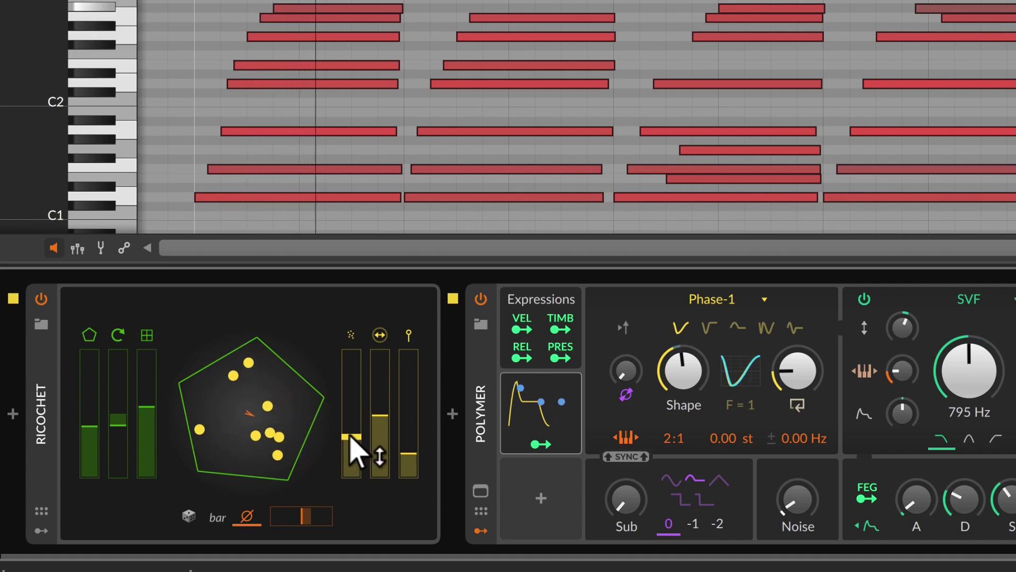
left_click_drag(350, 437, 409, 451)
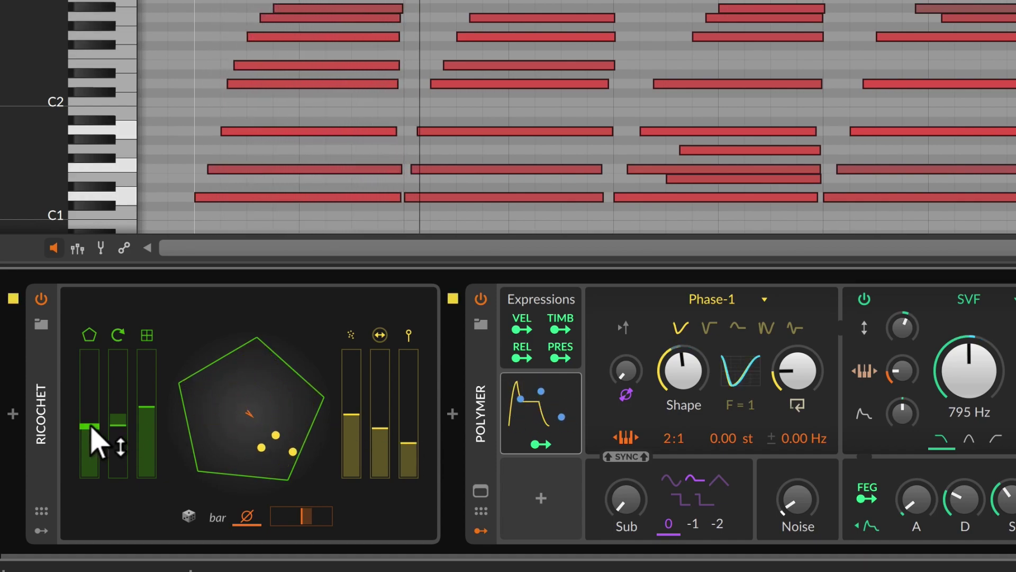
left_click_drag(88, 426, 89, 474)
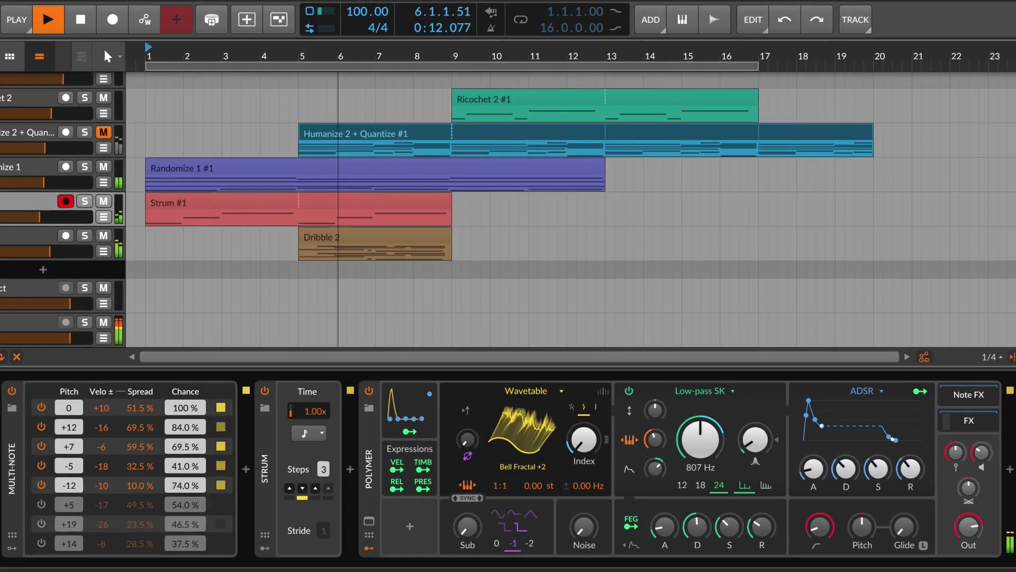